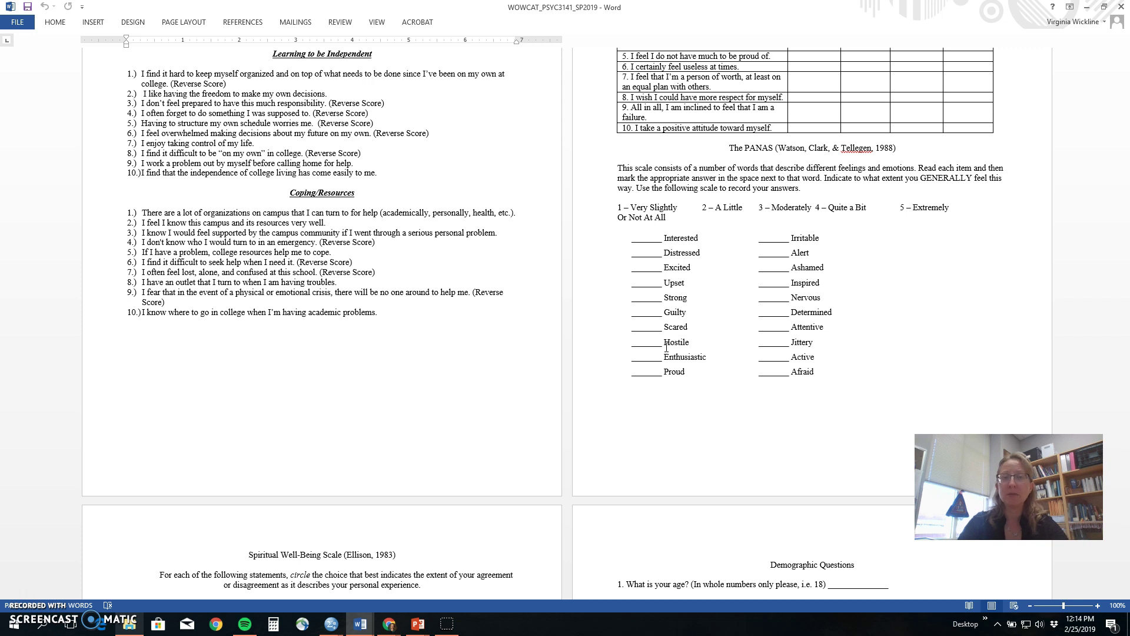
Step: Switch from the Word PANAS questionnaire to the WOWCAT for 3141.sav SPSS Data Editor
key("alt+Tab")
key("alt+Tab")
key("alt+Tab")
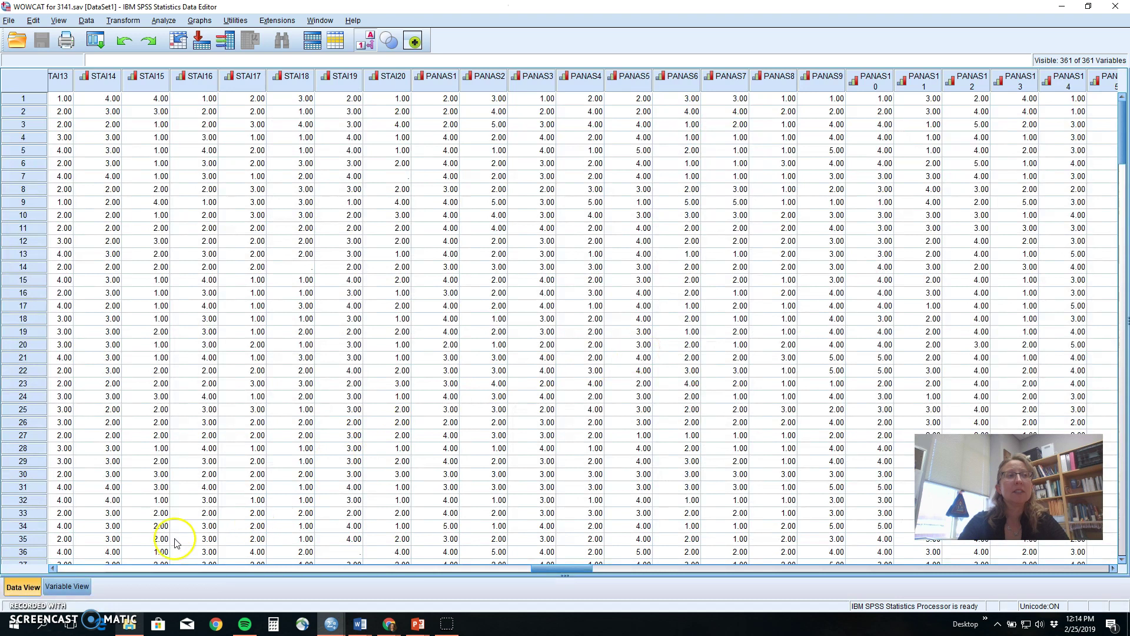
Step: Show Variable View and scroll down to the labelled PANAS1–PANAS20 item rows
left_click(67, 586)
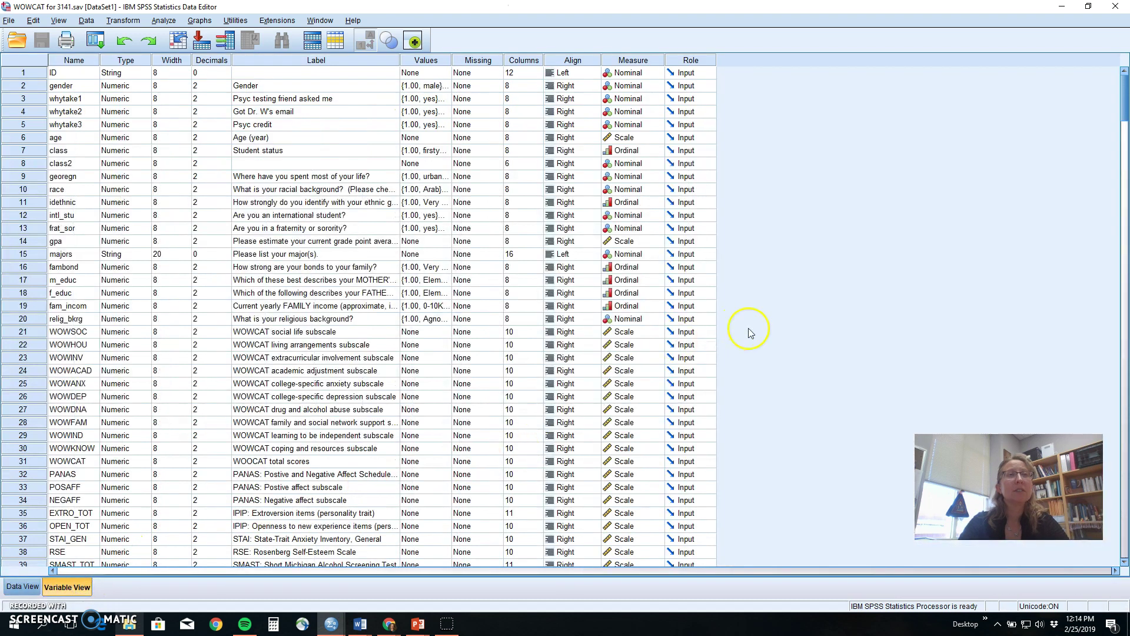
left_click_drag(1125, 105, 1109, 127)
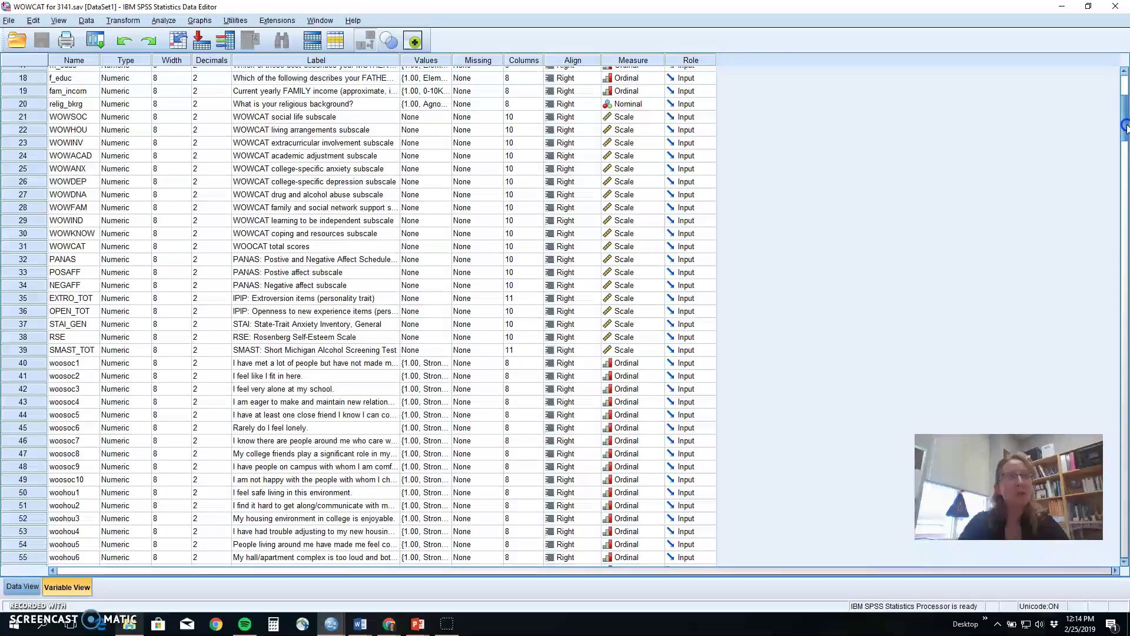
left_click_drag(1125, 124, 1107, 304)
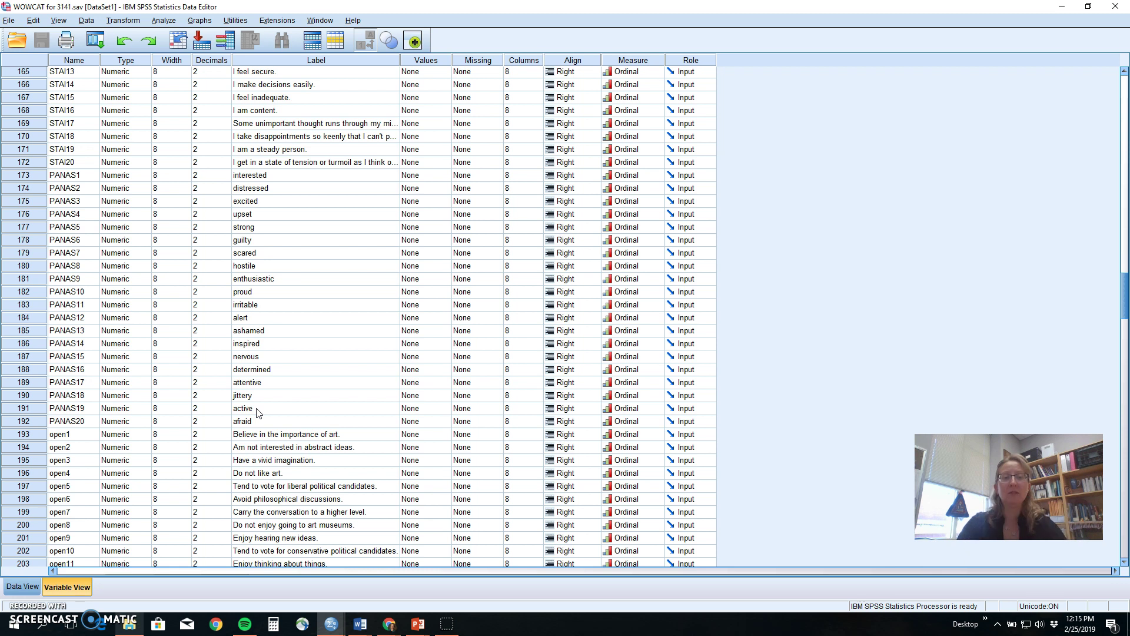
Step: In Compute Variable, name the target 'positive' and pick Sum from the All function group
left_click(123, 20)
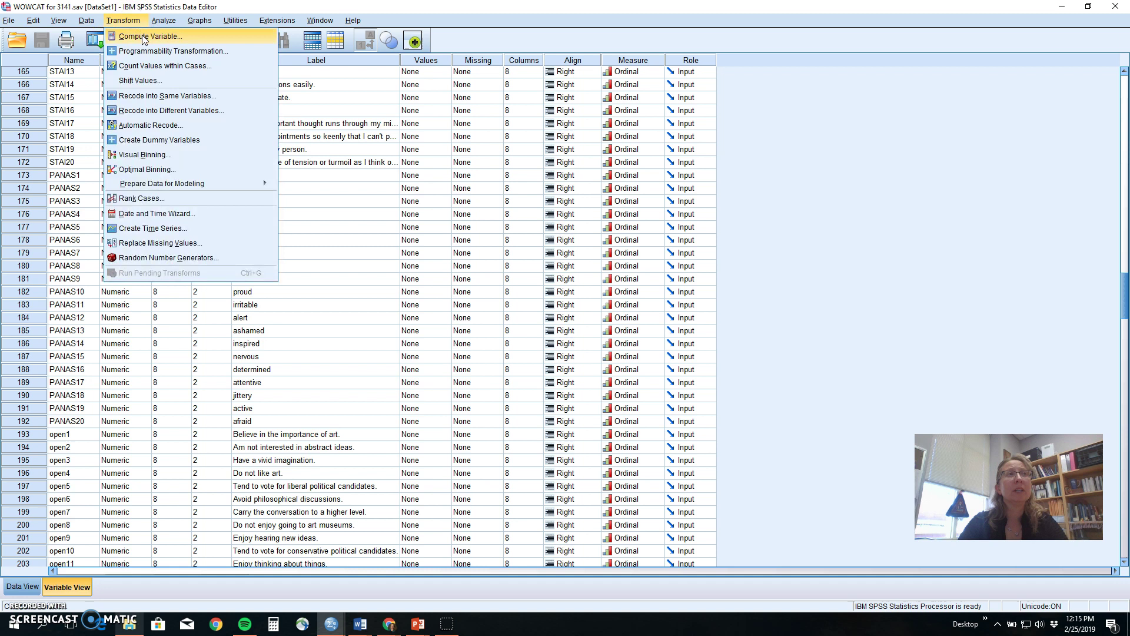
left_click(143, 37)
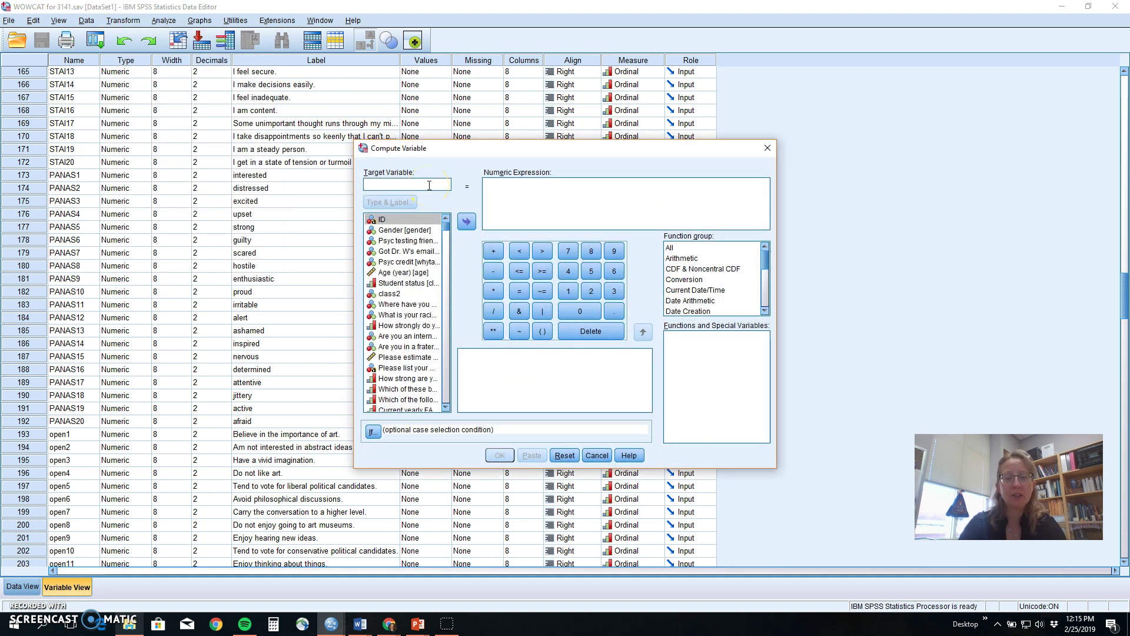
type("positive")
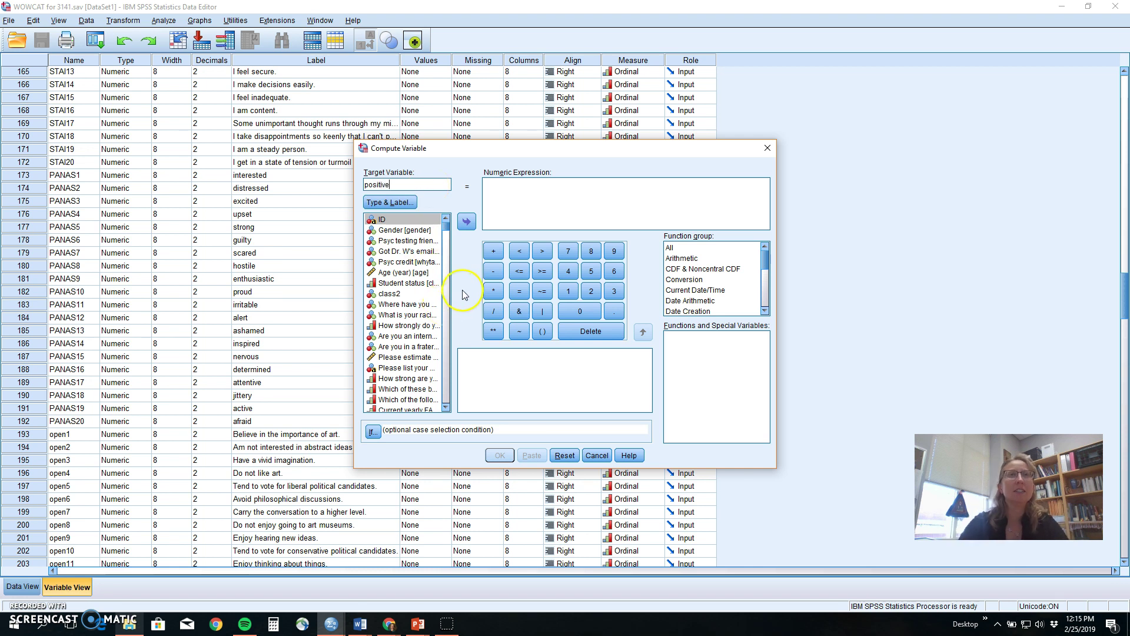
mouse_move(765, 257)
left_mouse_down()
mouse_move(765, 292)
mouse_move(768, 246)
left_mouse_up()
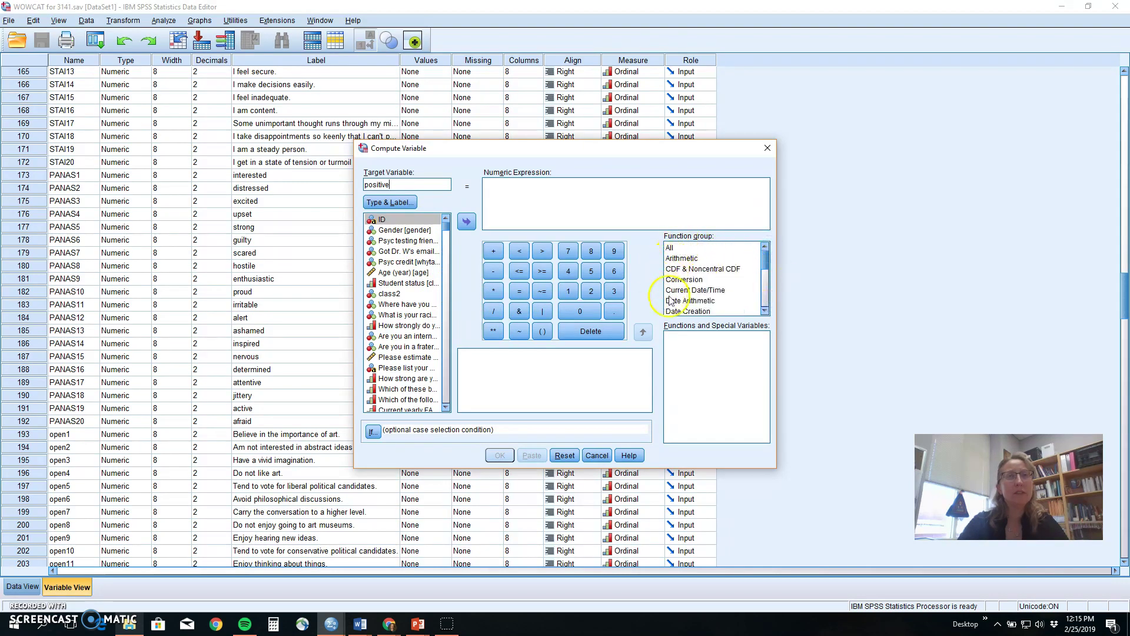
left_click(672, 248)
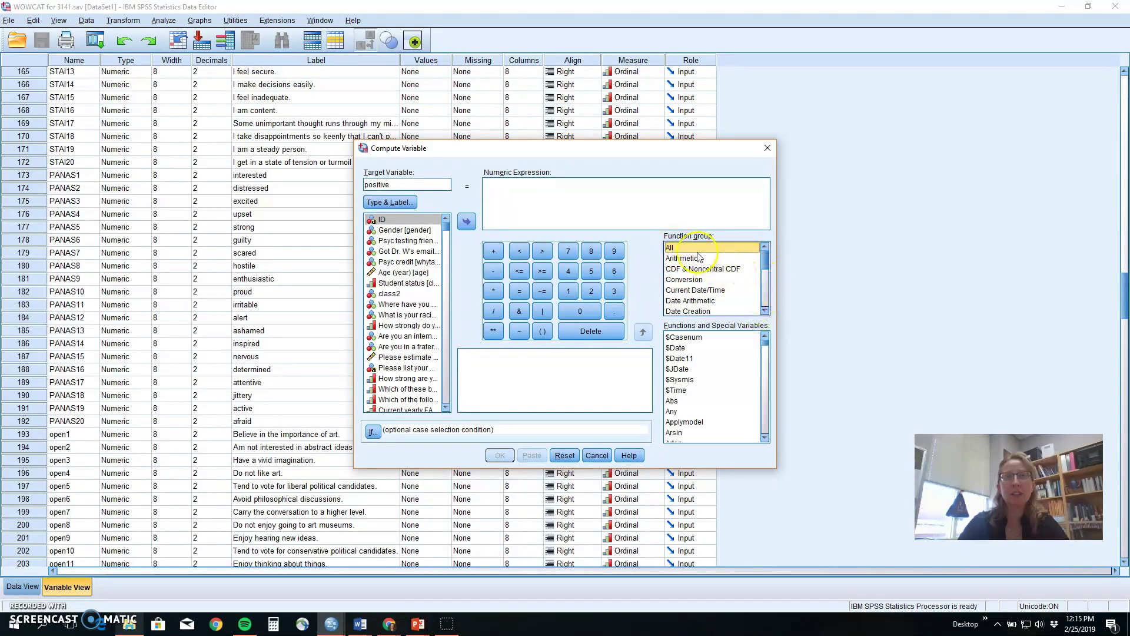
left_click_drag(767, 342, 762, 418)
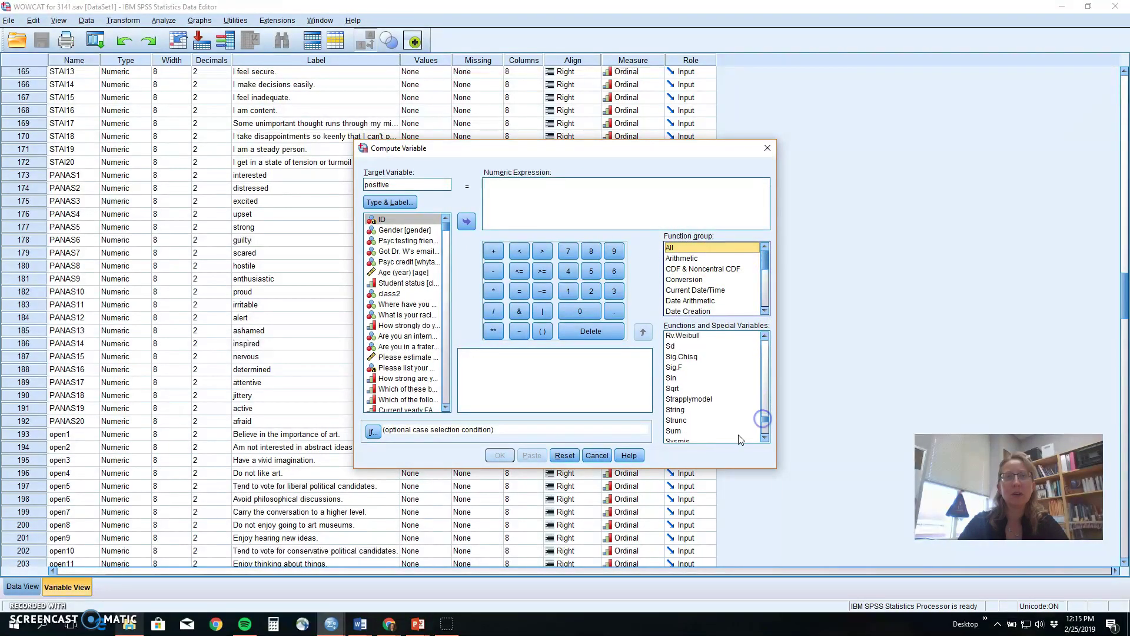
left_click(674, 430)
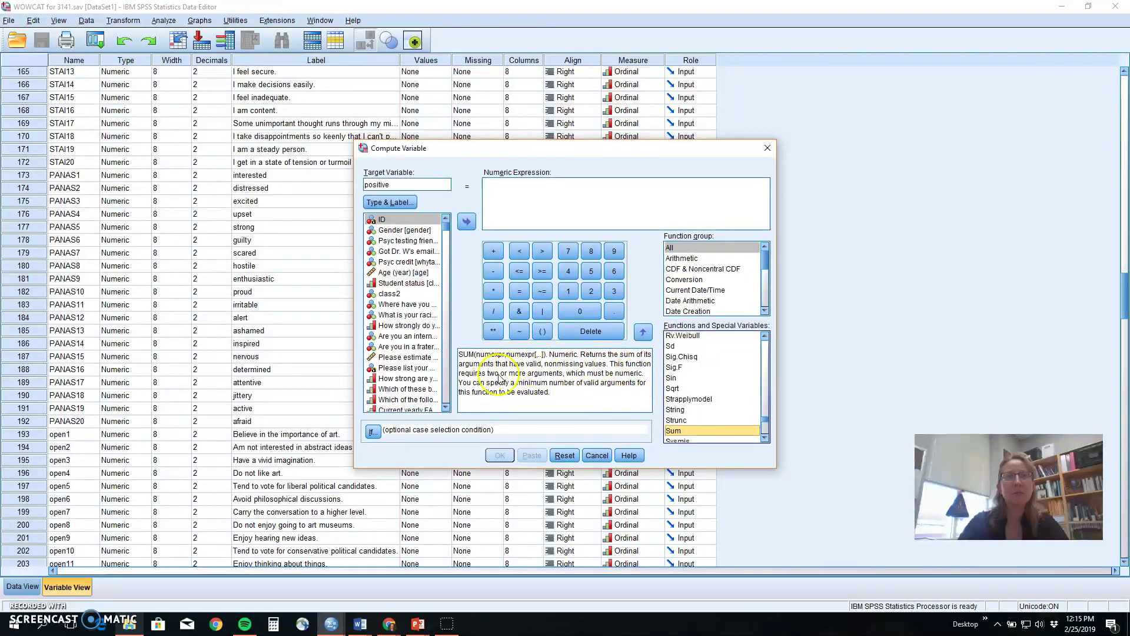
Step: Insert SUM into the numeric expression and select its argument placeholder
left_click(644, 333)
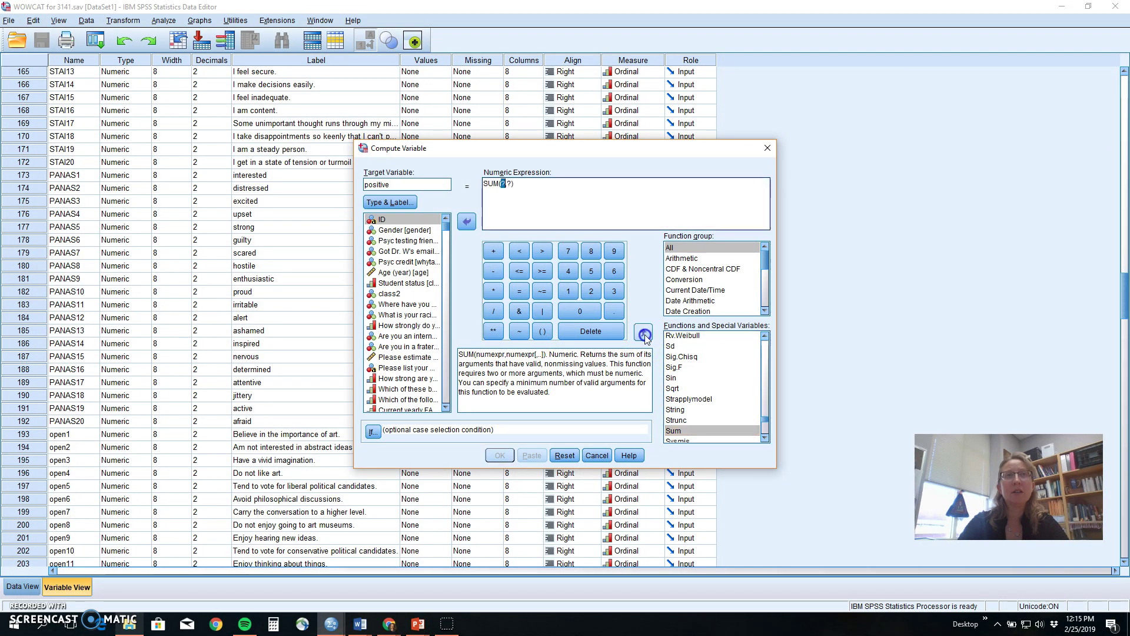
left_click(511, 185)
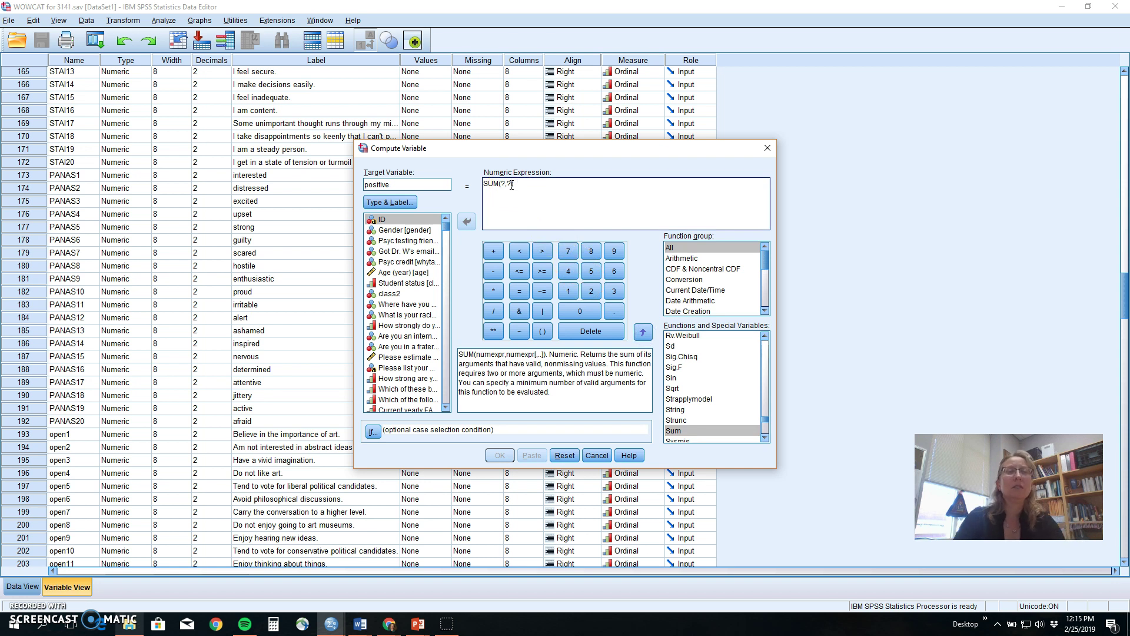
double_click(510, 185)
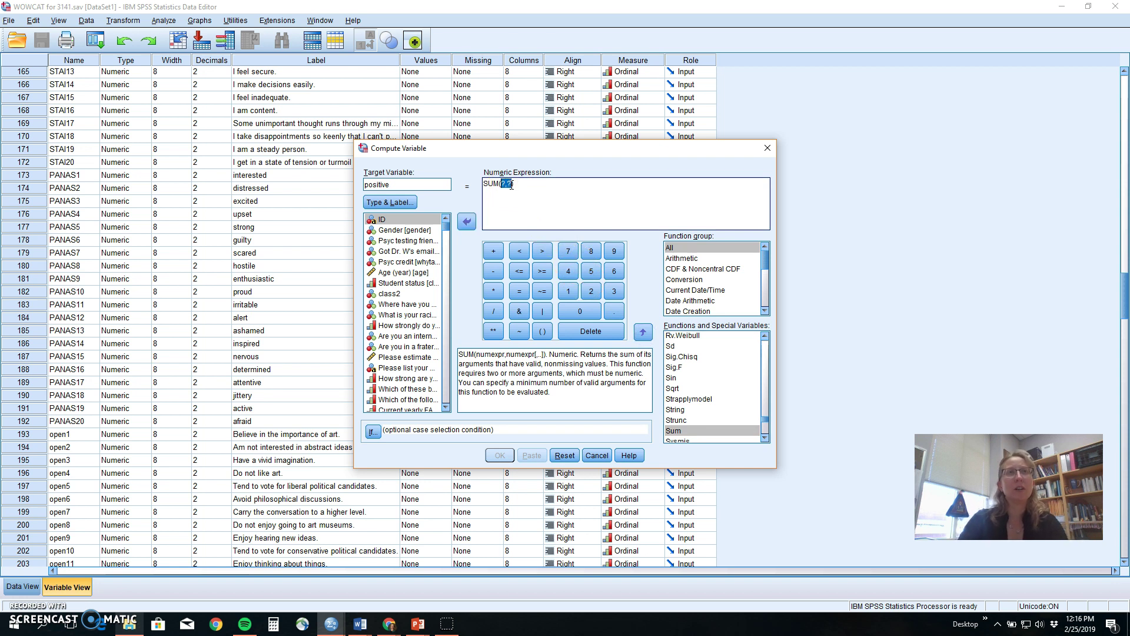
left_click_drag(445, 230, 440, 312)
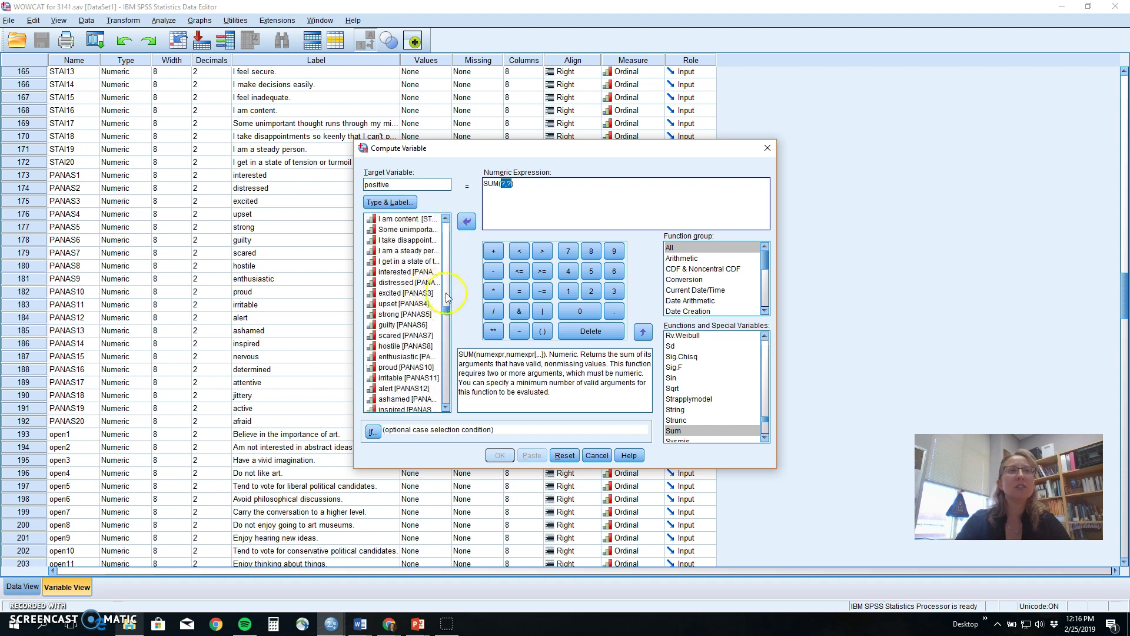
Step: Add PANAS1, PANAS3 and PANAS5 to the SUM expression
left_click(424, 273)
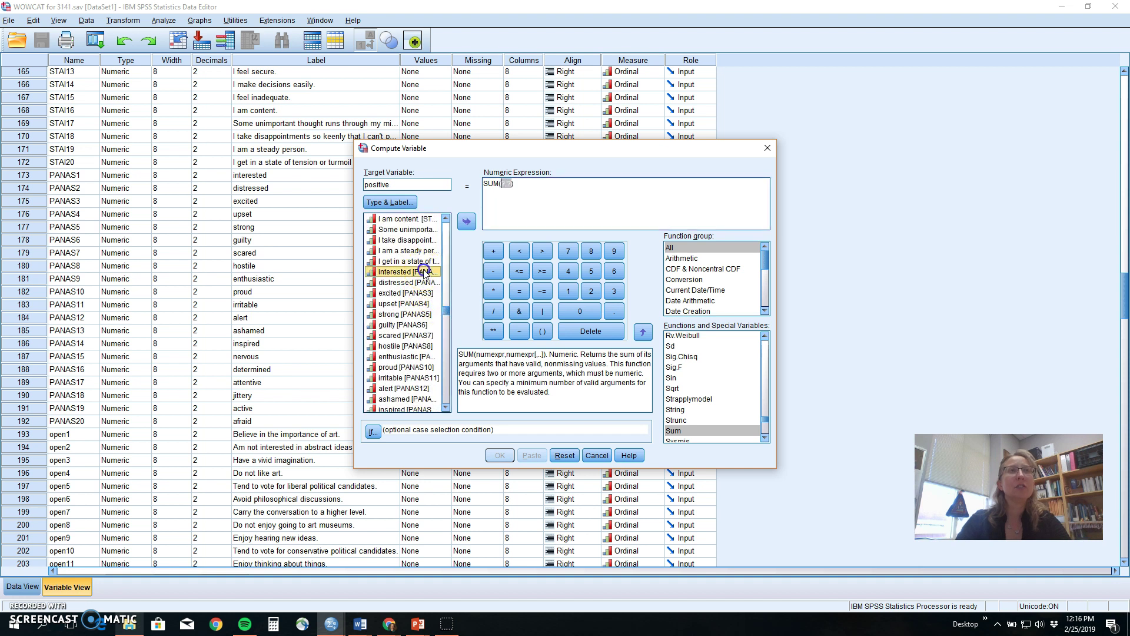
left_click(468, 221)
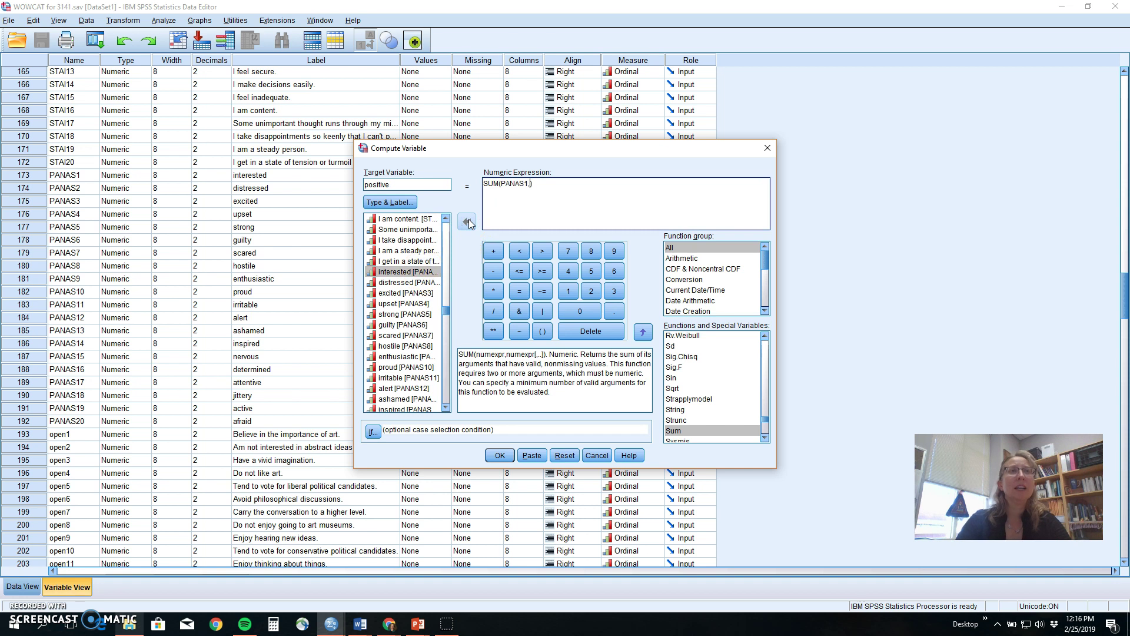
left_click(406, 293)
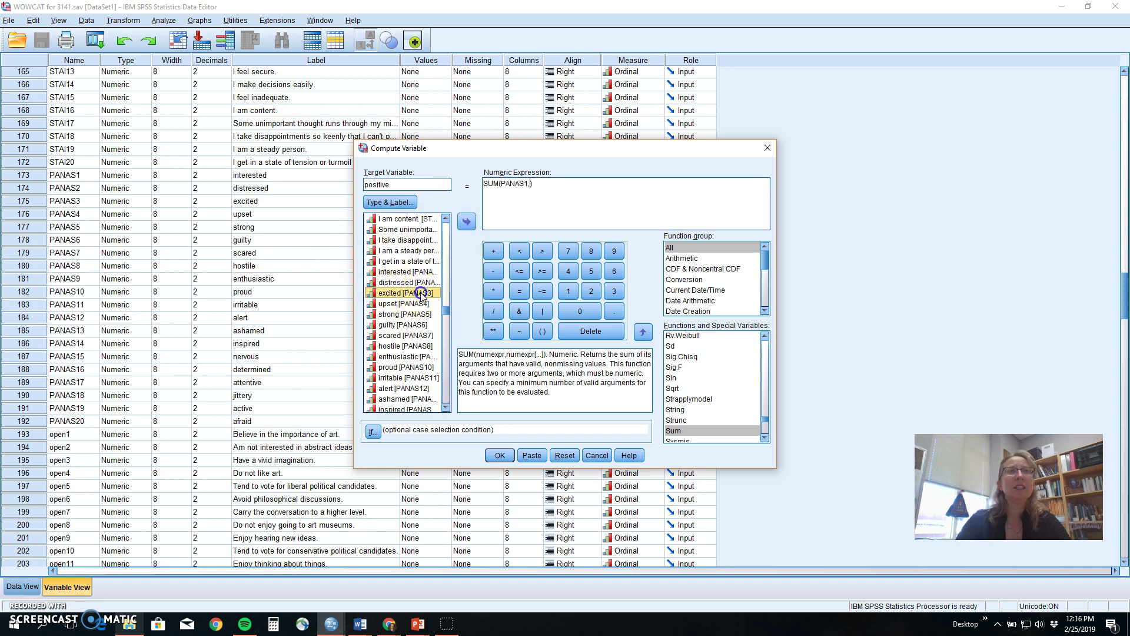
left_click(467, 222)
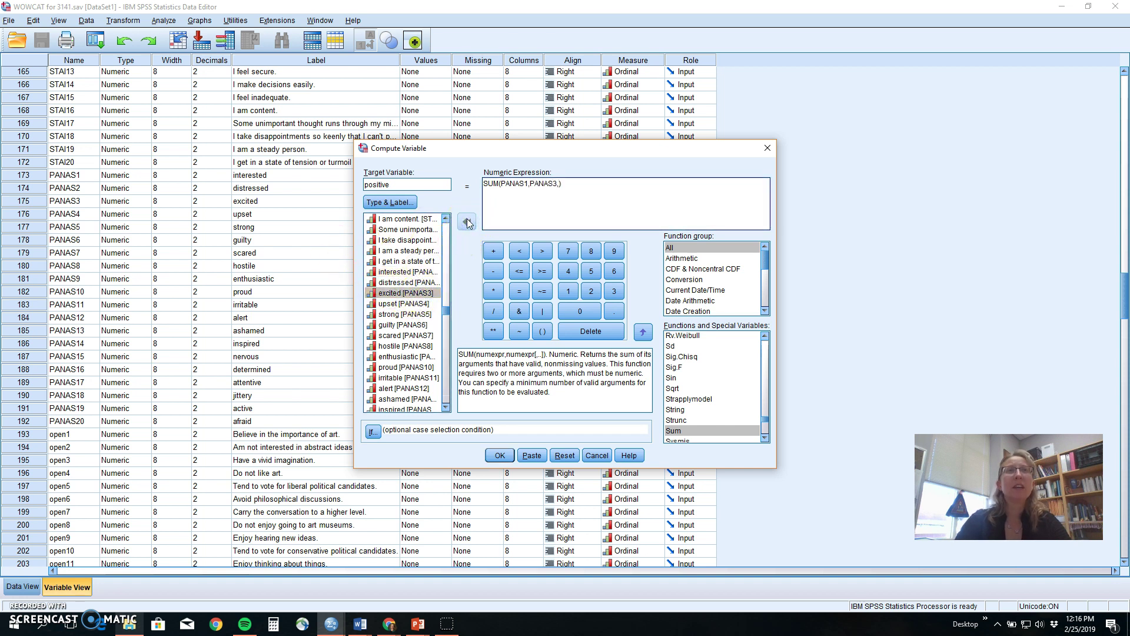
left_click(435, 315)
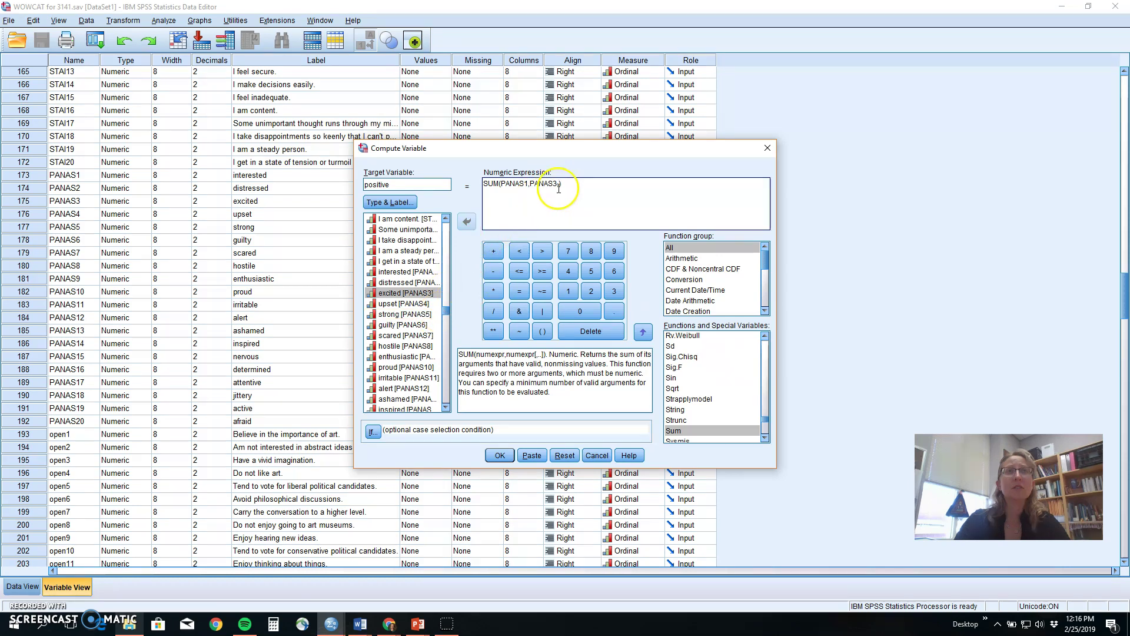
left_click(415, 314)
left_click(467, 222)
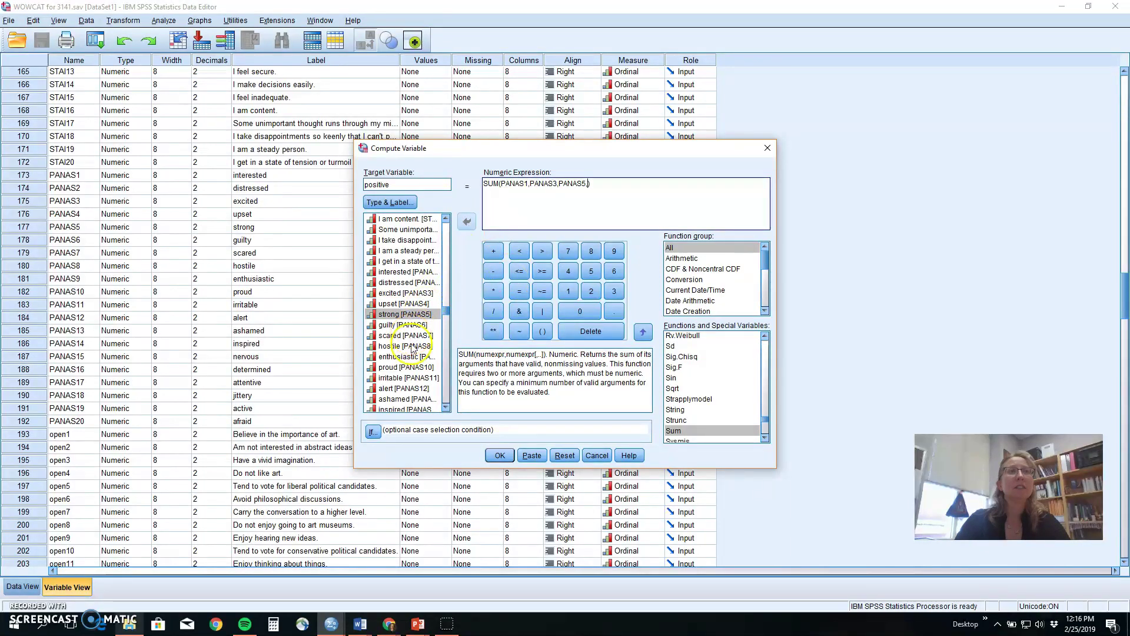
Step: Add PANAS9, PANAS10 and PANAS12 to the SUM expression
left_click(406, 356)
left_click(466, 221)
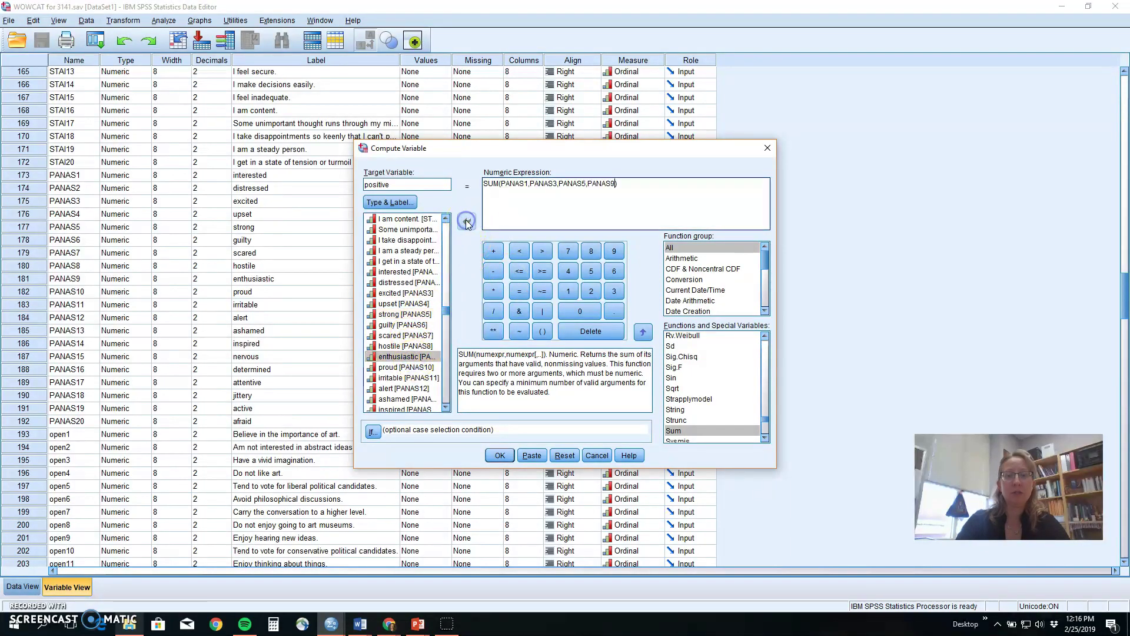
left_click(420, 358)
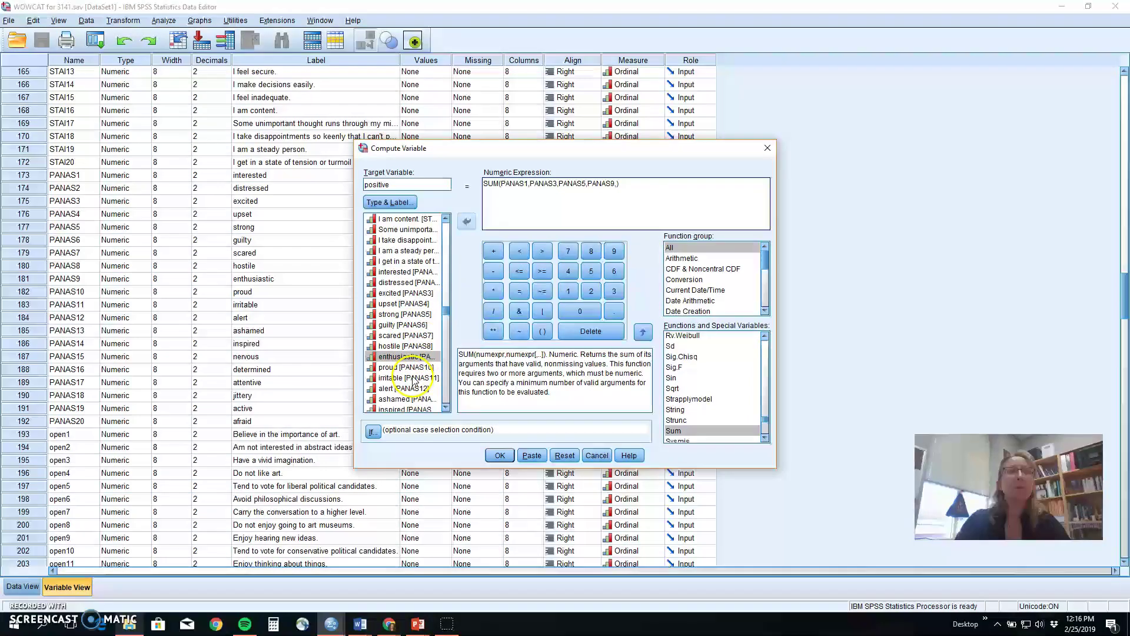
left_click(406, 367)
left_click(467, 222)
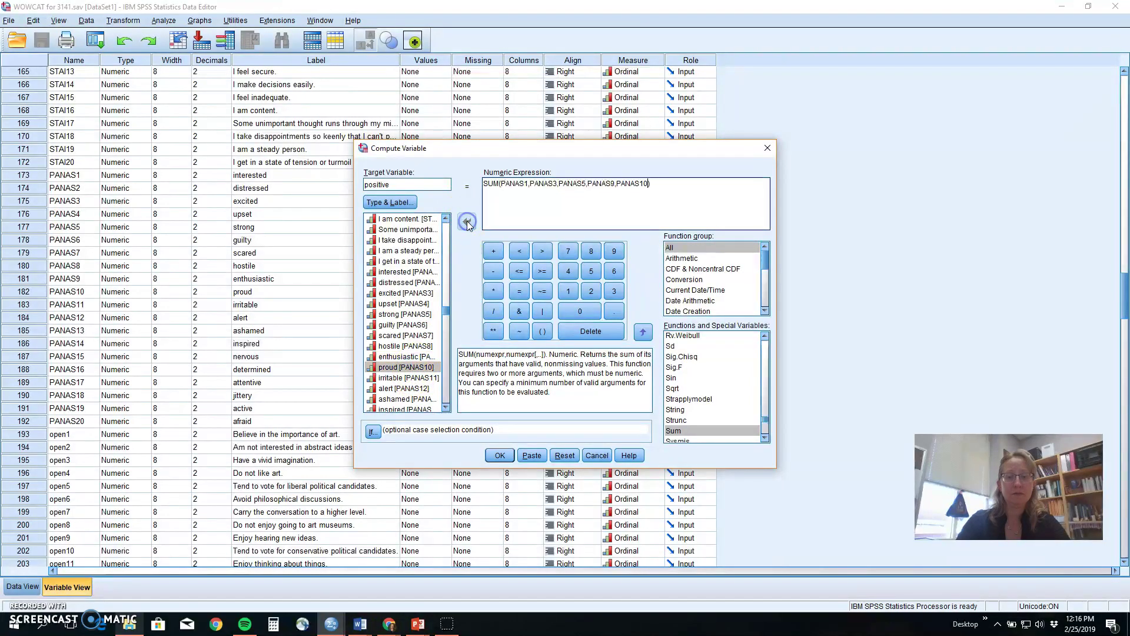
left_click(415, 389)
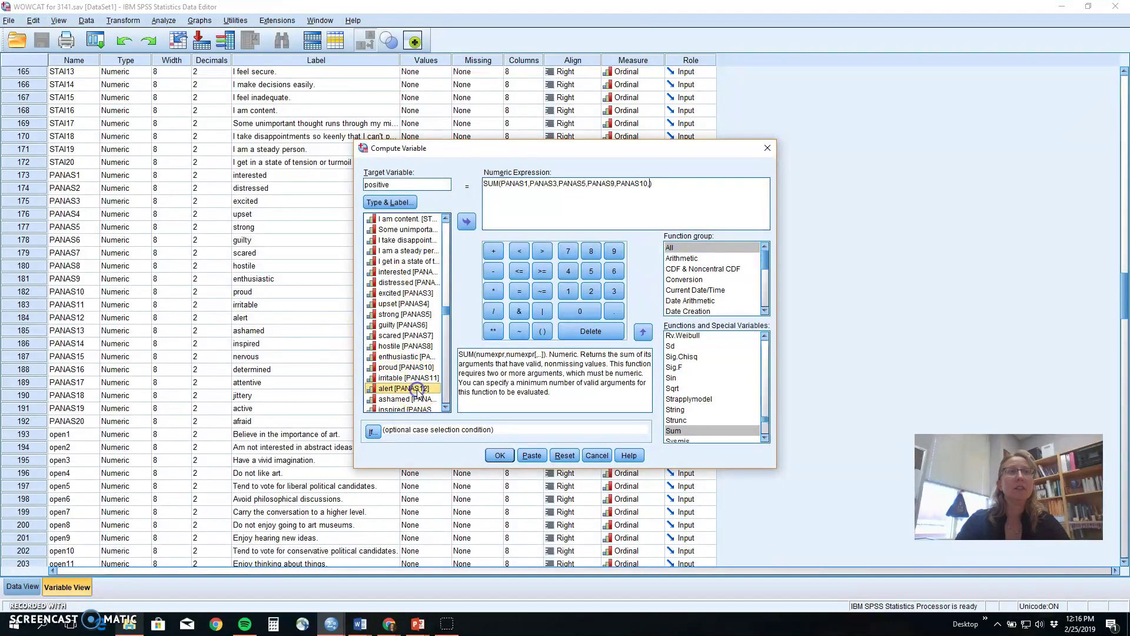
left_click(466, 222)
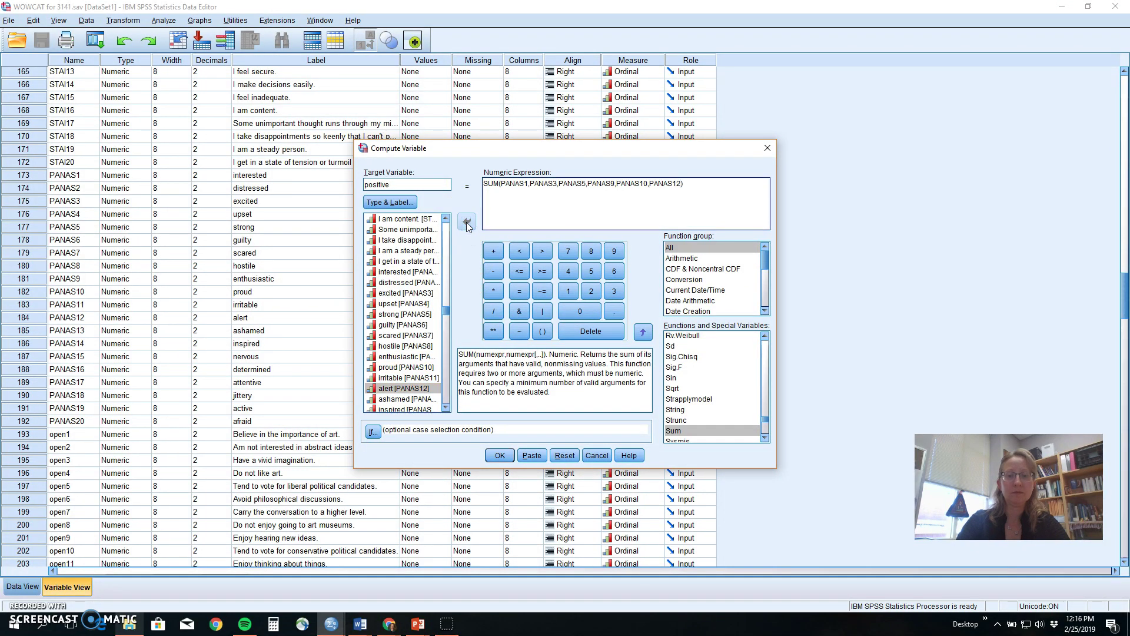
Step: Add PANAS14, PANAS16, PANAS17 and PANAS19 to the SUM expression
left_click(445, 312)
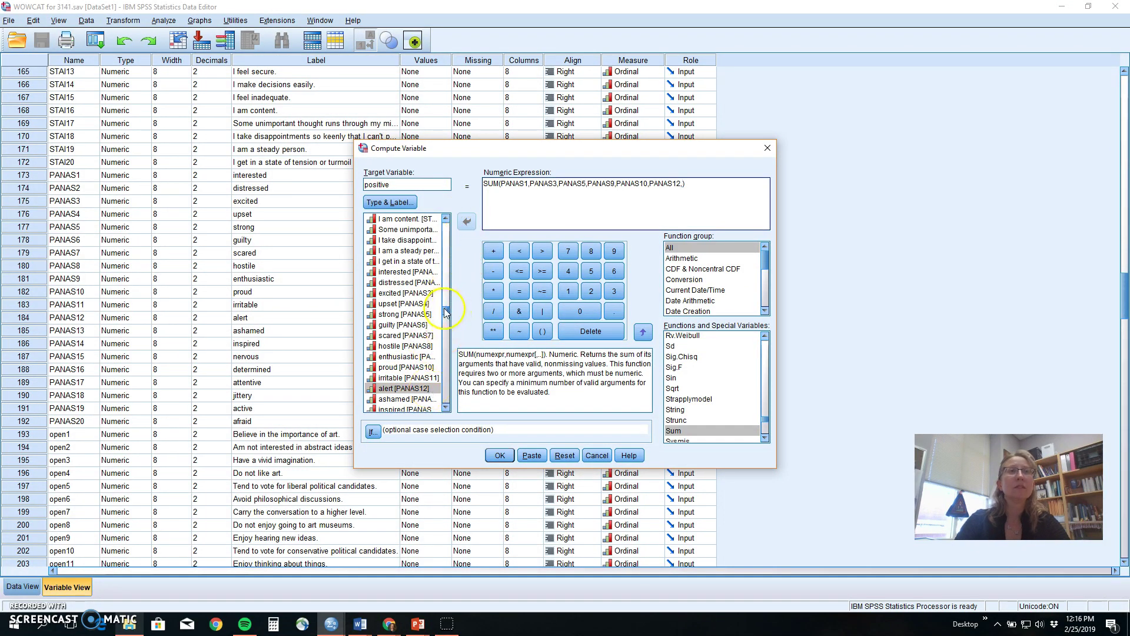
left_click_drag(444, 312, 445, 321)
left_click(416, 347)
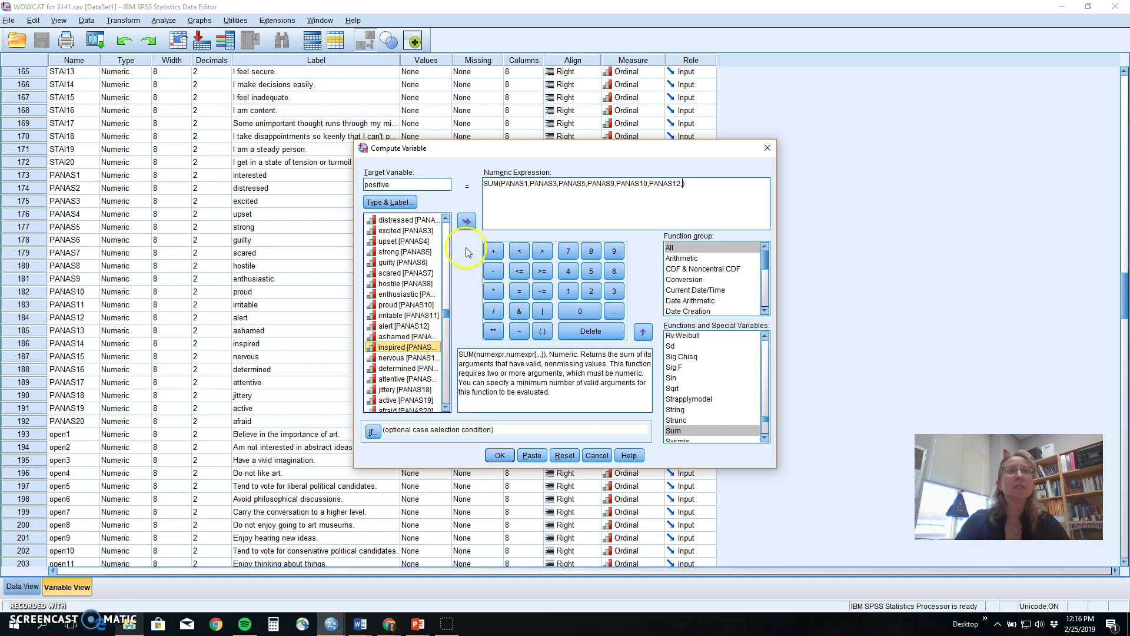
left_click(466, 222)
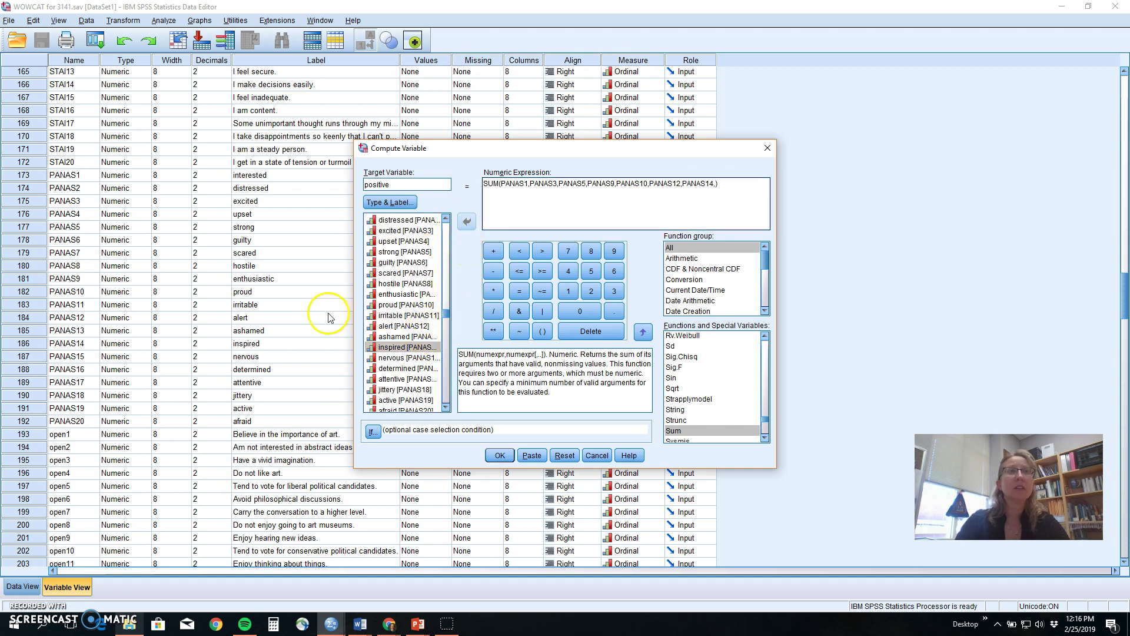
left_click(408, 368)
left_click(469, 228)
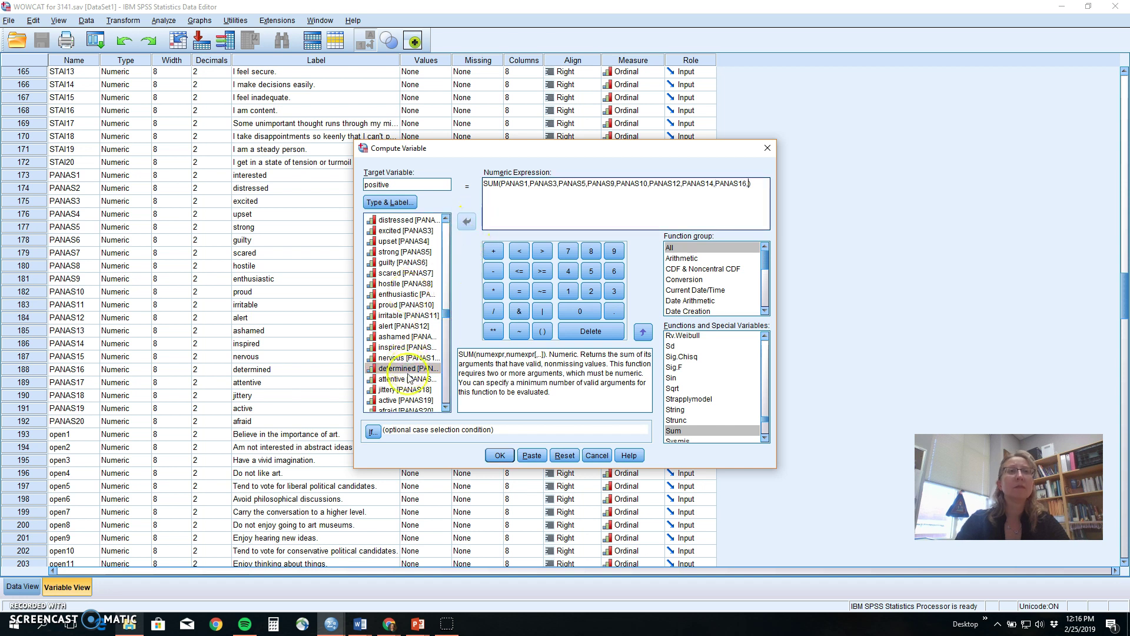
left_click(407, 379)
left_click(467, 221)
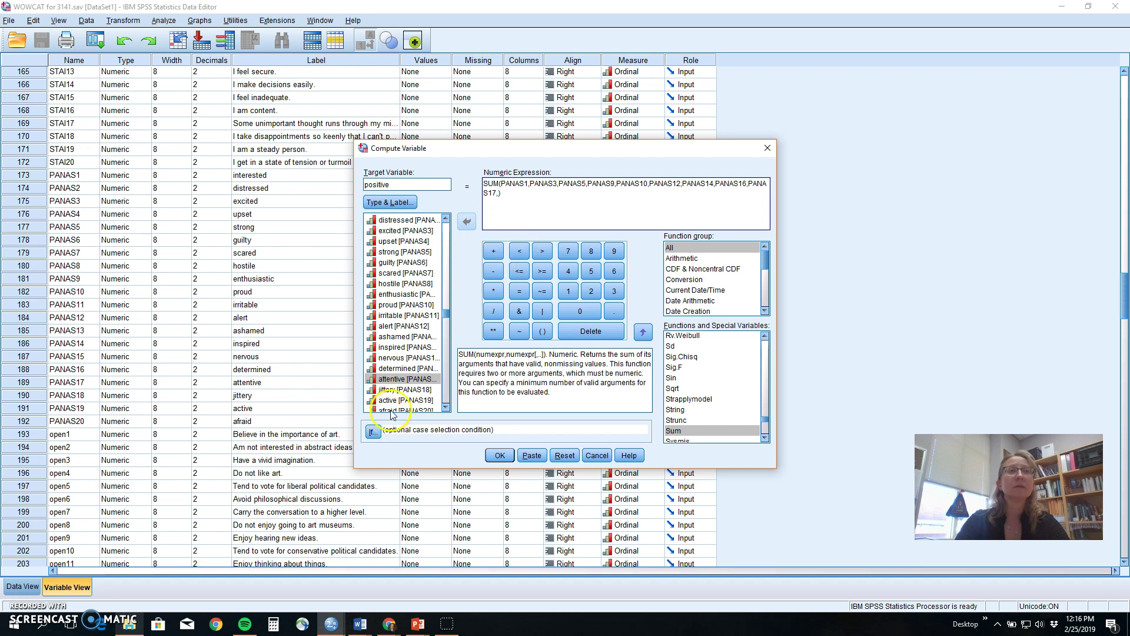
left_click(407, 400)
left_click(468, 228)
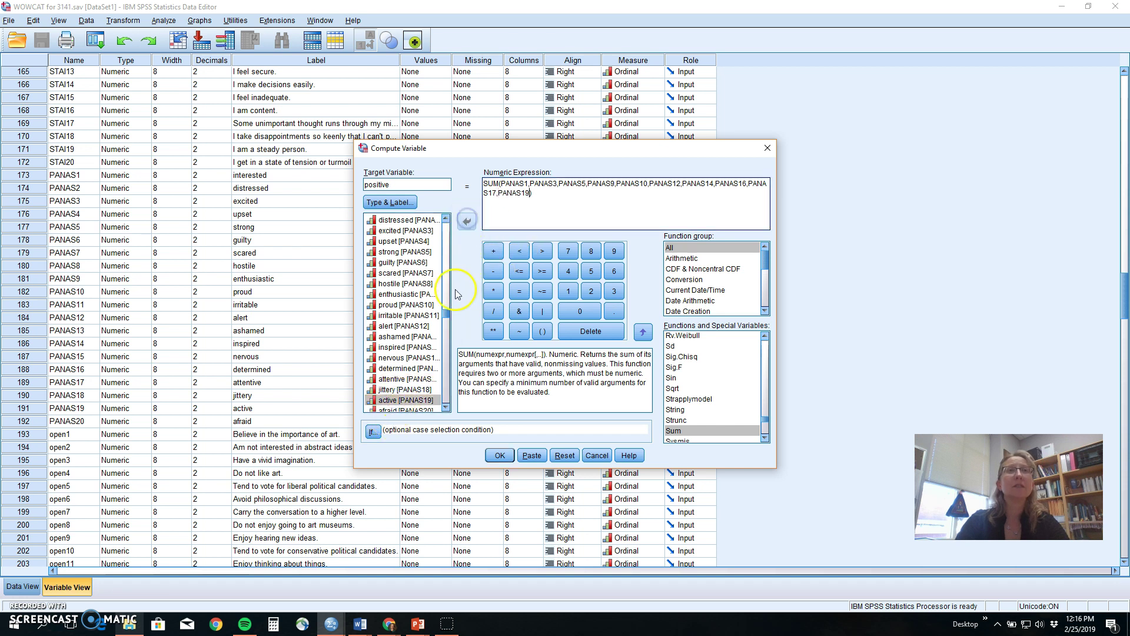
Step: Paste the finished COMPUTE positive=SUM command into a syntax window
left_click(446, 321)
left_click_drag(443, 319, 445, 322)
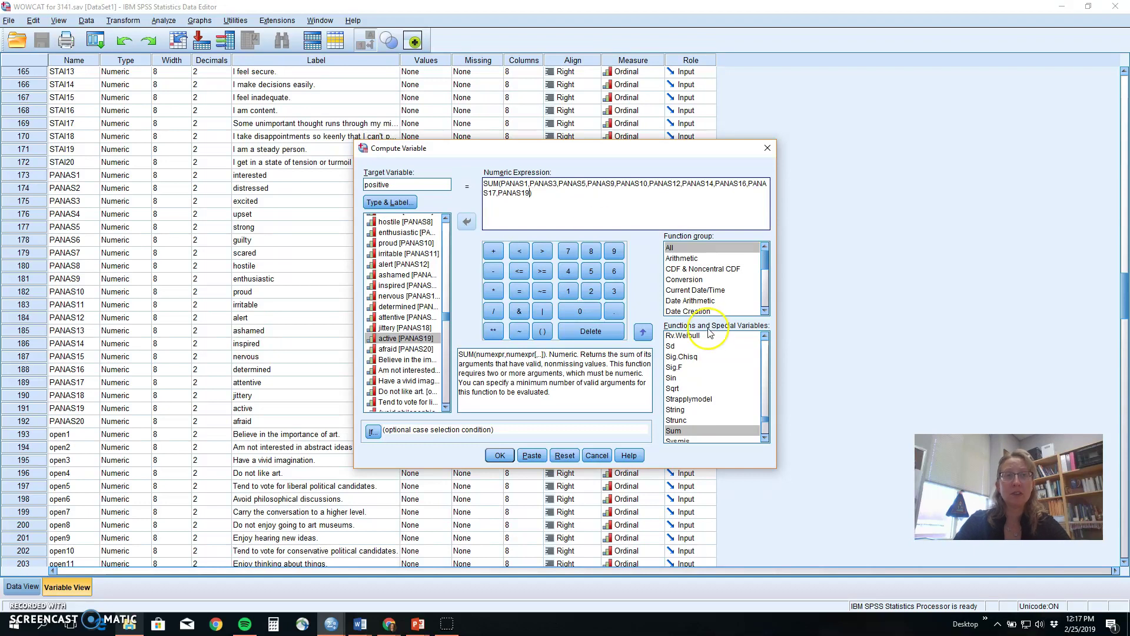
left_click(530, 456)
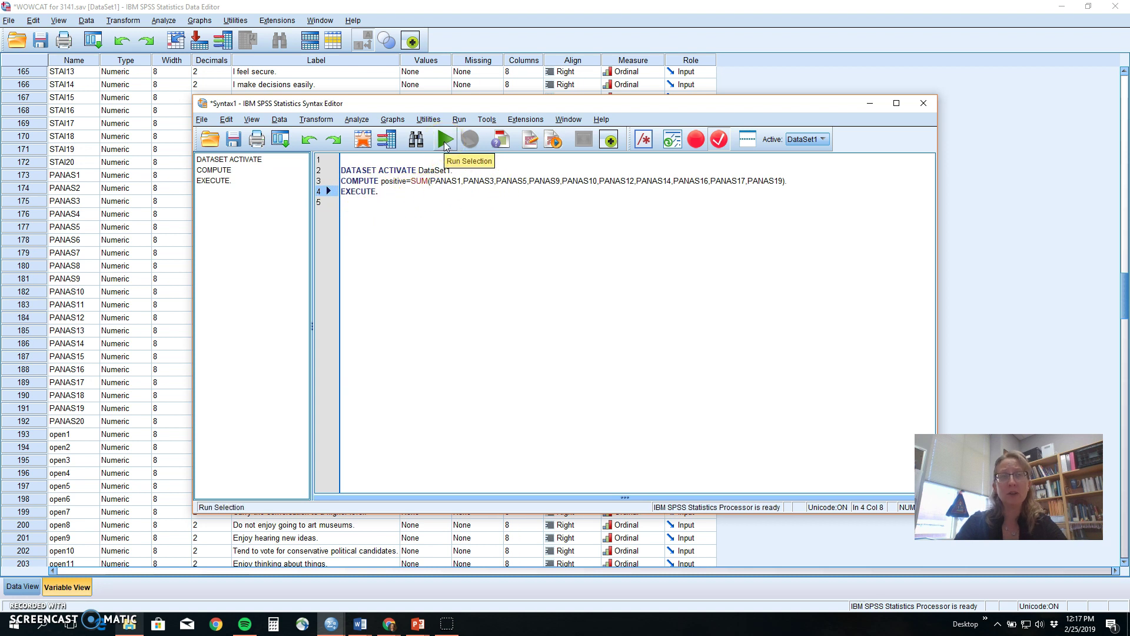
Step: Review the pasted COMPUTE positive=SUM and EXECUTE lines in the Syntax Editor
left_click(421, 200)
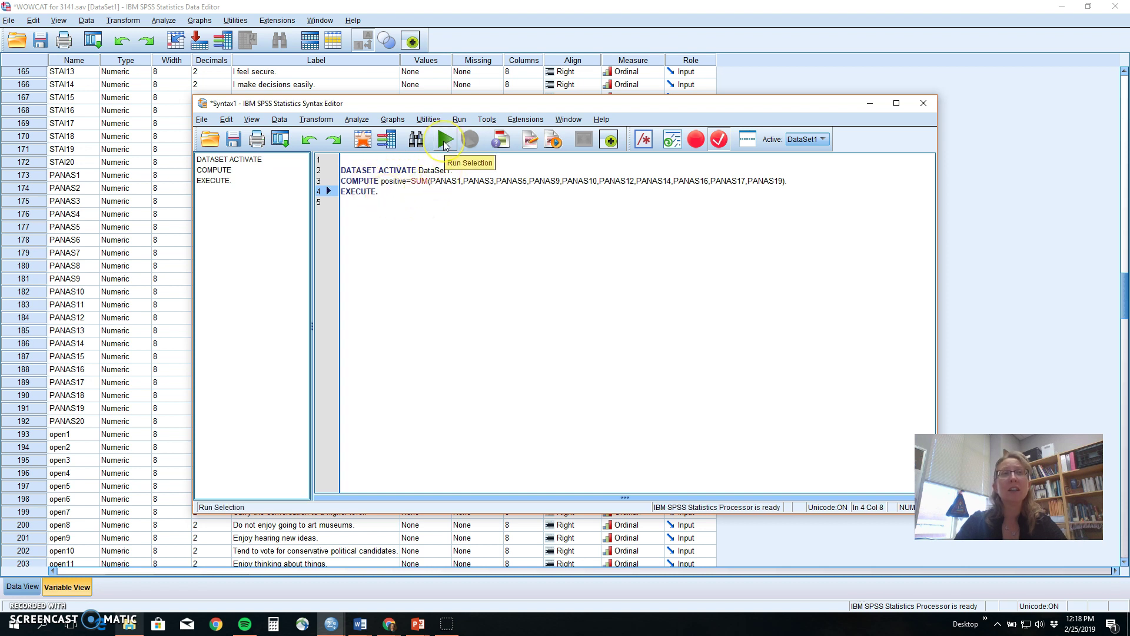
Step: Run the pasted COMPUTE syntax and bring the WOWCAT Data Editor back to front
left_click(444, 143)
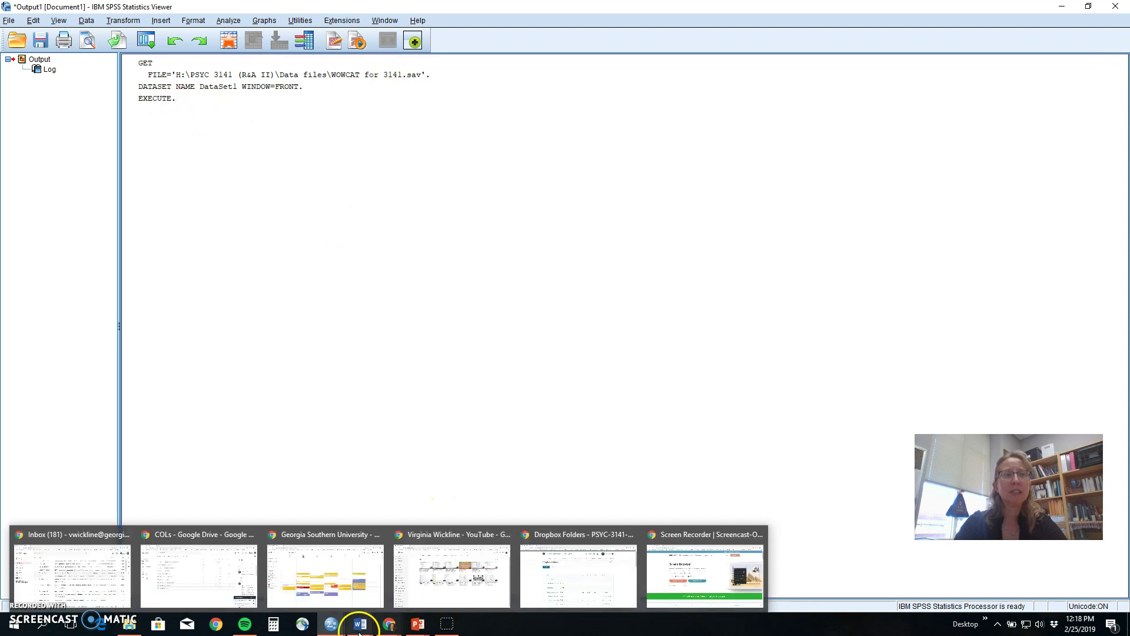
mouse_move(333, 629)
left_click(346, 580)
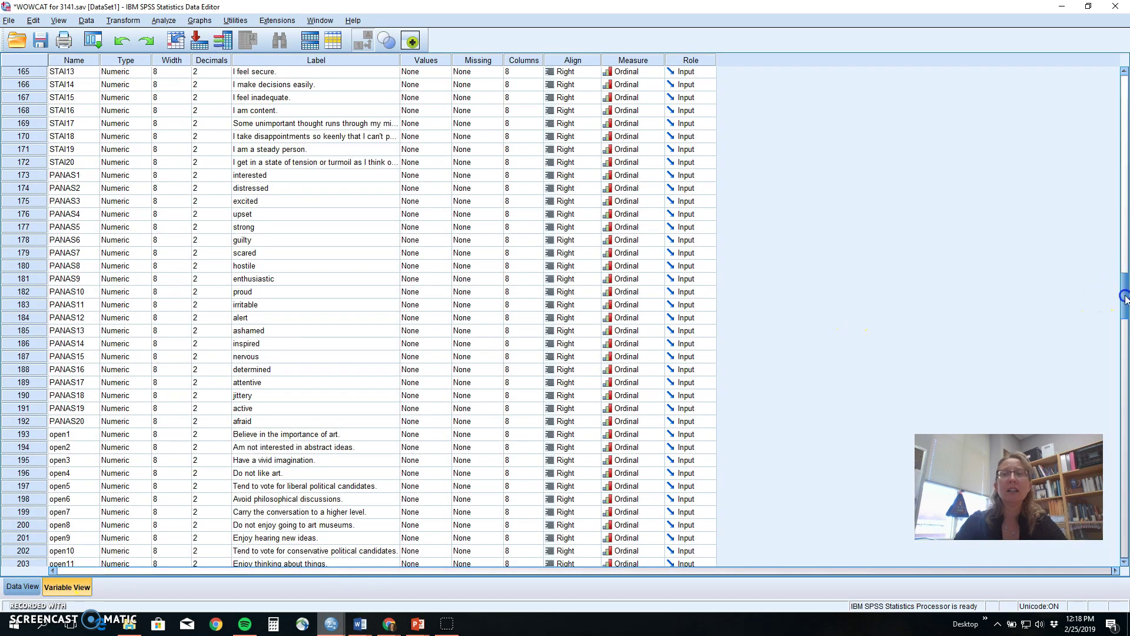
left_click_drag(1122, 295, 1117, 516)
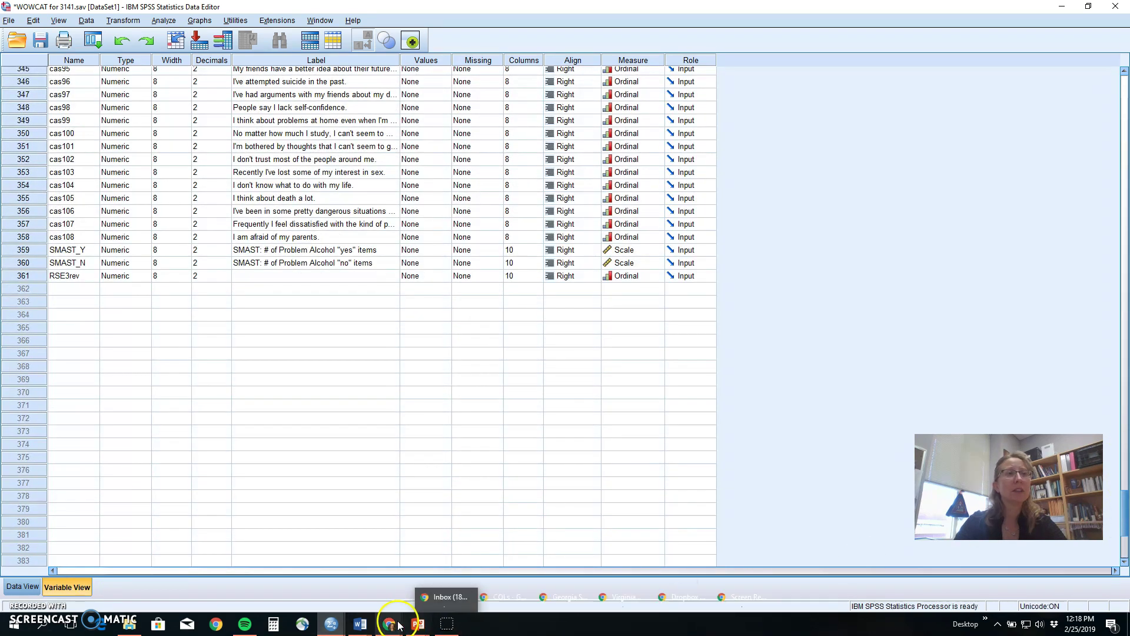
mouse_move(331, 627)
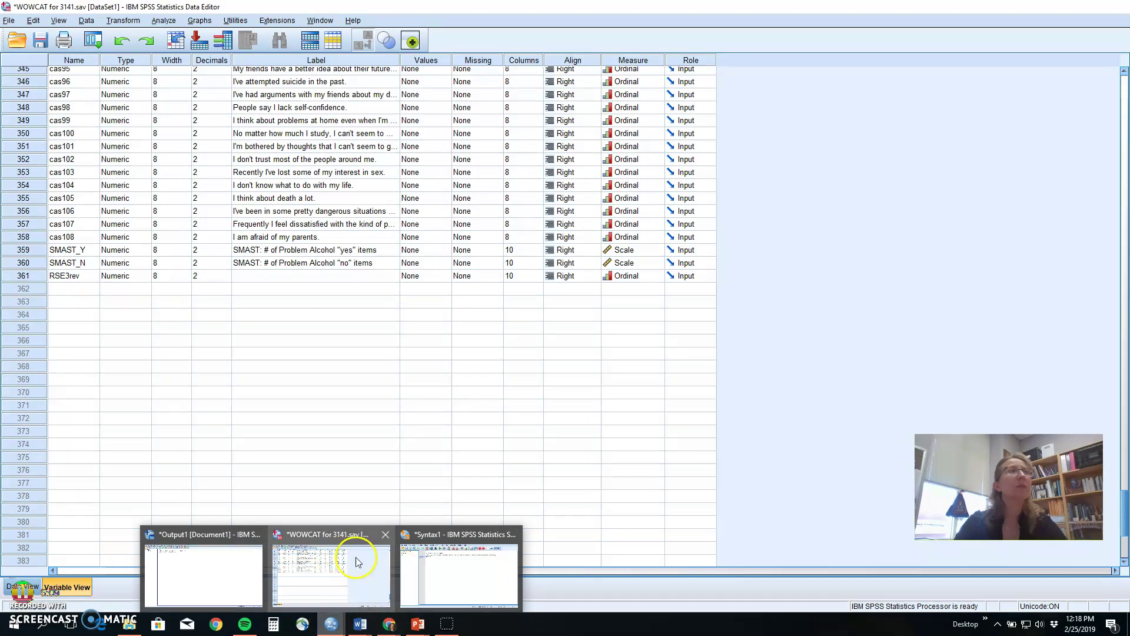
mouse_move(449, 573)
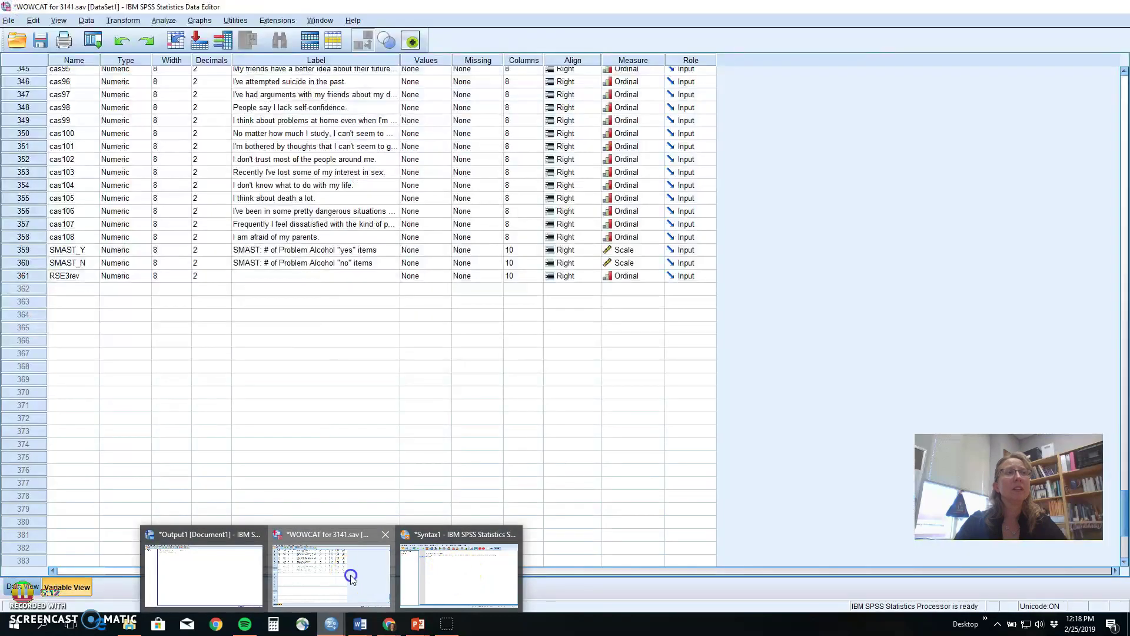
left_click(350, 570)
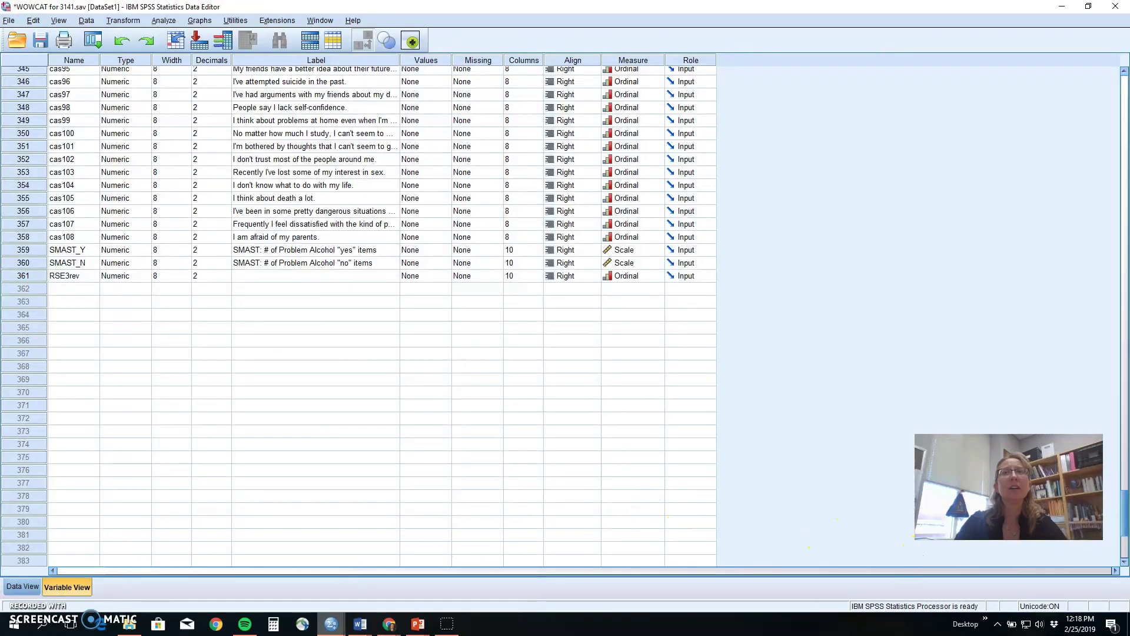
left_click_drag(1119, 523, 1062, 96)
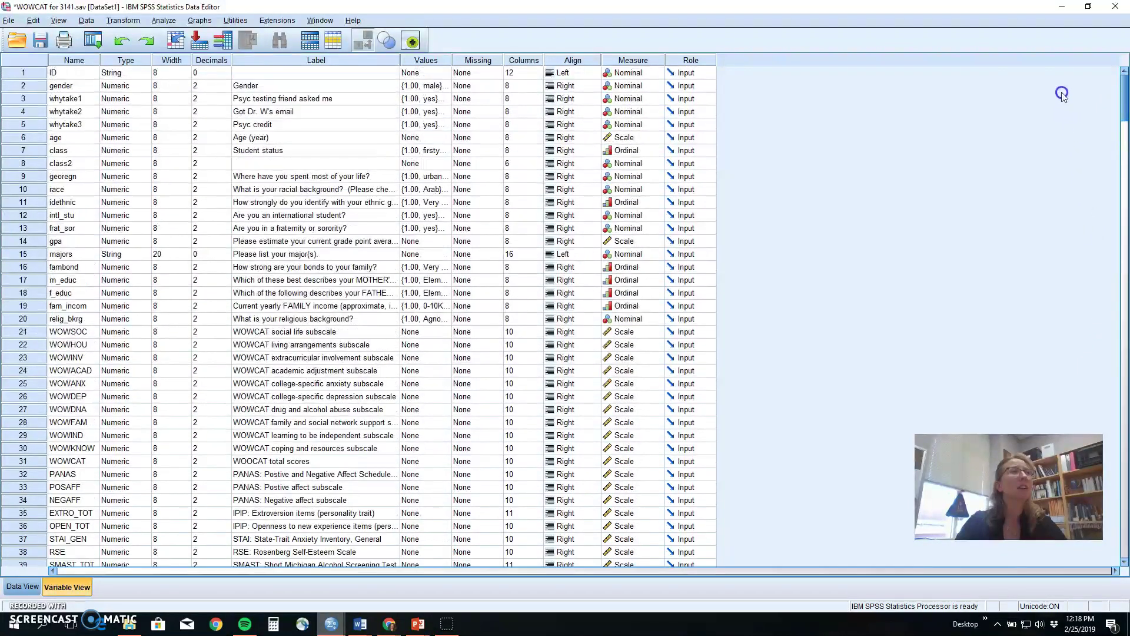
Step: Reopen Compute Variable and run the SUM computation creating positive
left_click(166, 22)
left_click(136, 35)
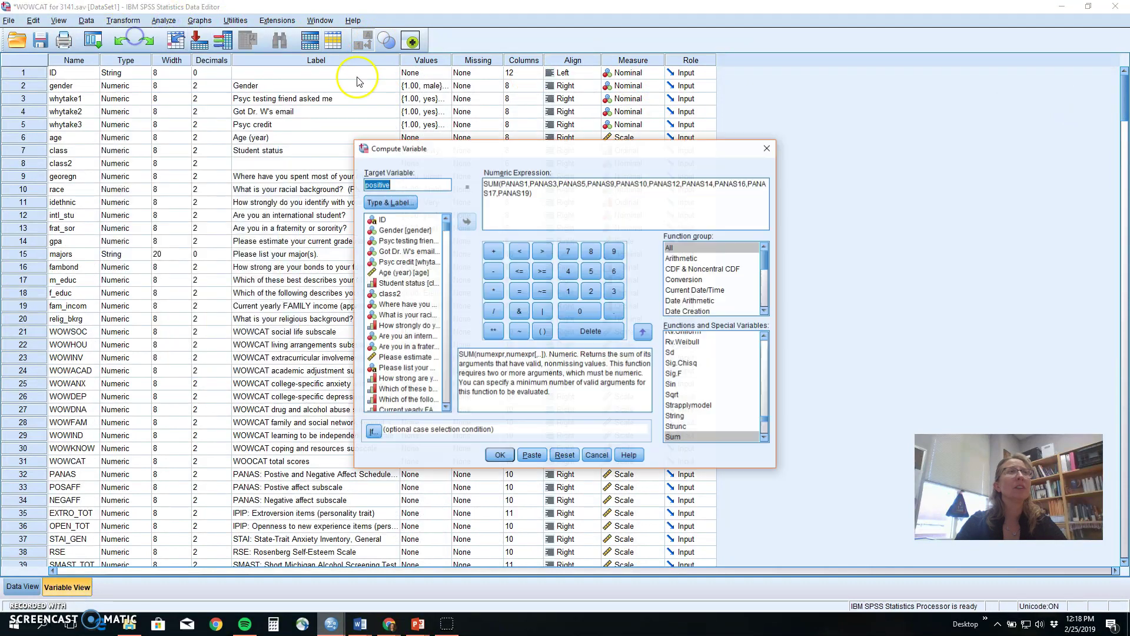
left_click(500, 456)
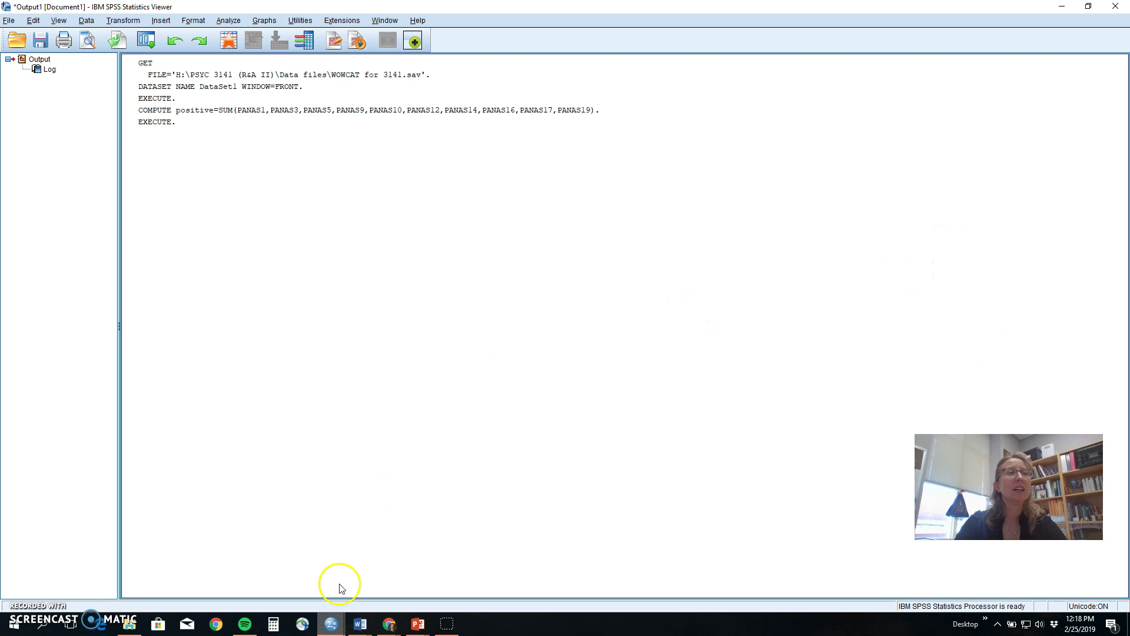
Step: Return to the WOWCAT data file and inspect the new positive variable's summed scores
mouse_move(389, 624)
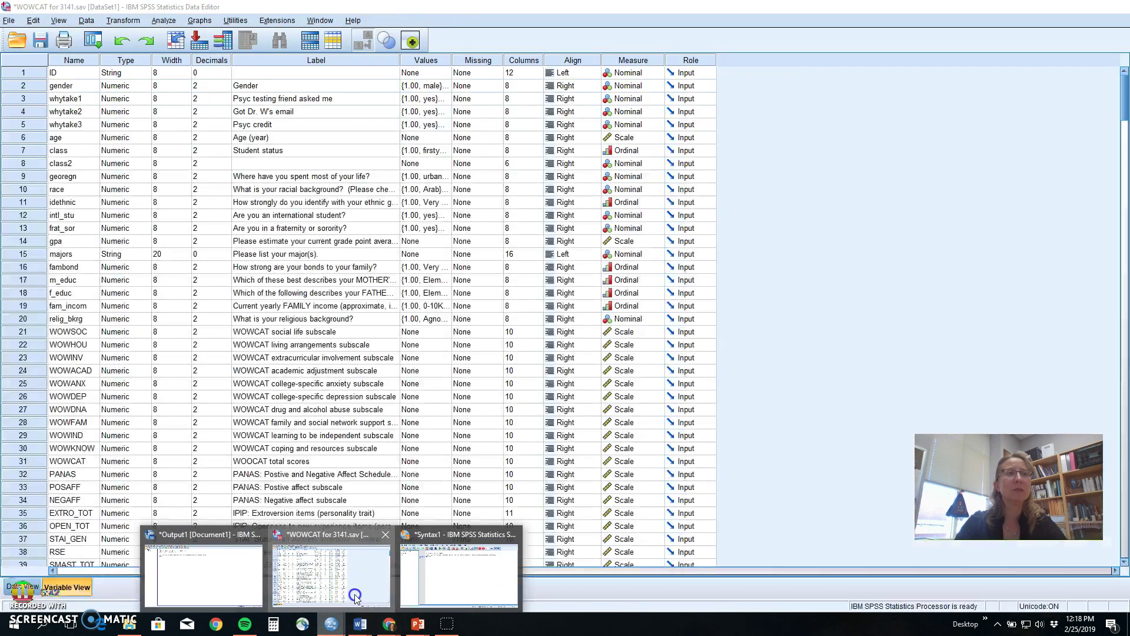
left_click(331, 570)
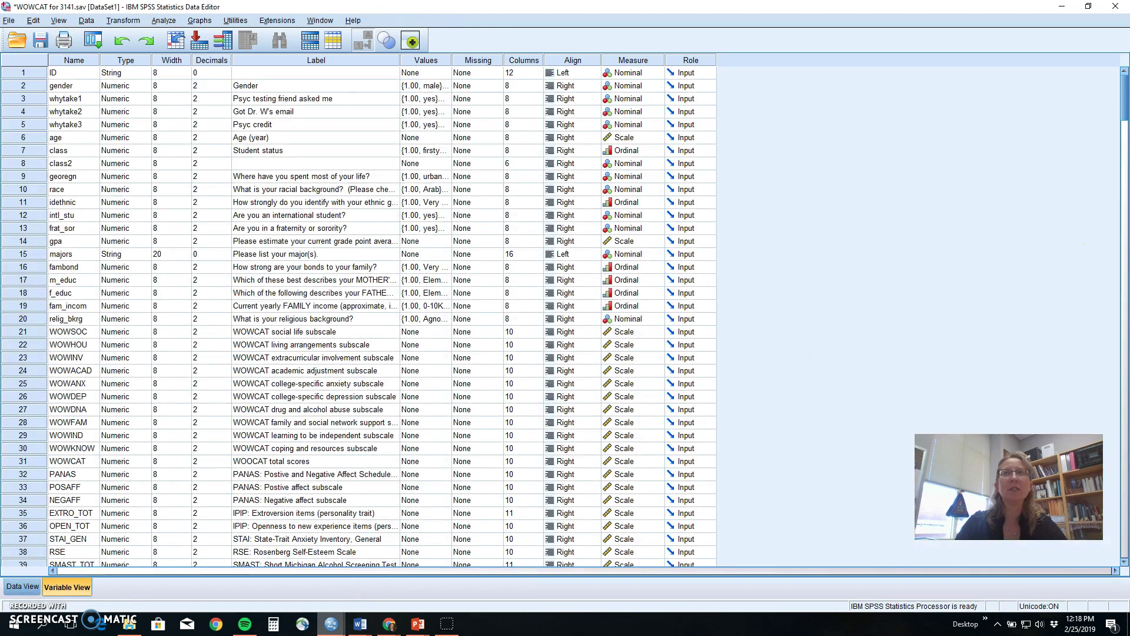
left_click_drag(1125, 85, 1125, 460)
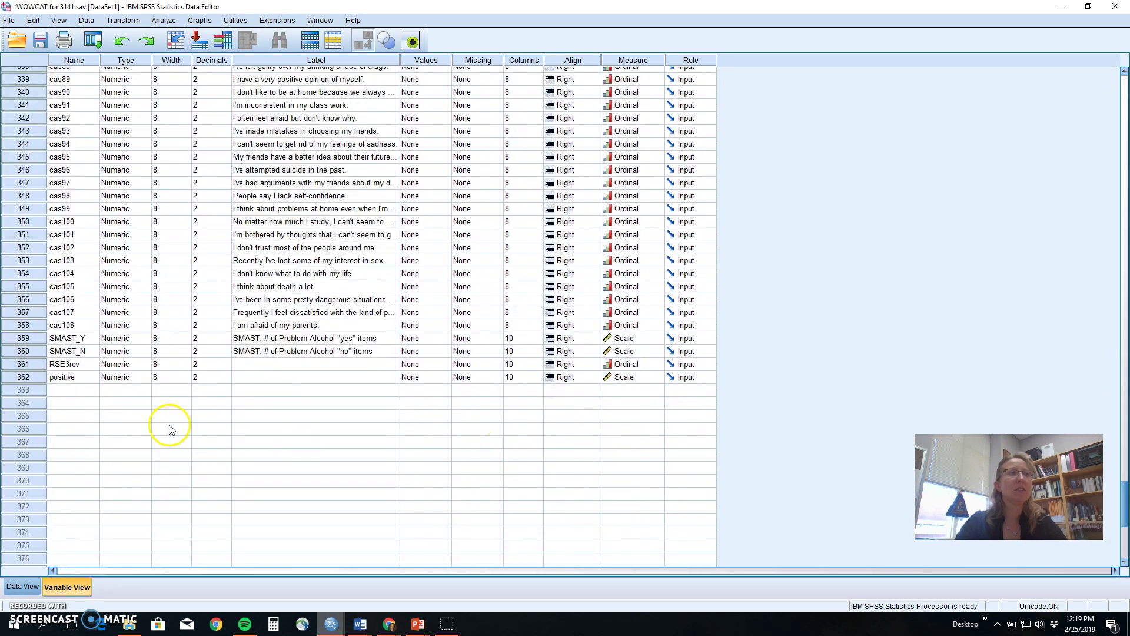
left_click(36, 377)
double_click(37, 377)
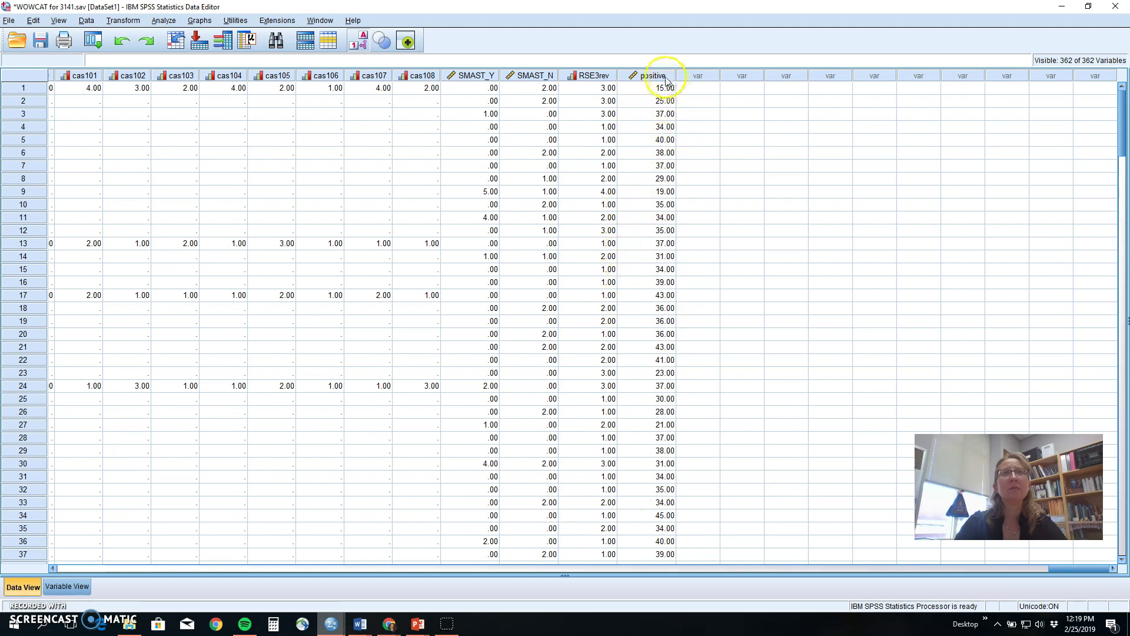
Step: Rerun the DATASET ACTIVATE, COMPUTE positive=SUM and EXECUTE lines from the Syntax Editor
mouse_move(371, 609)
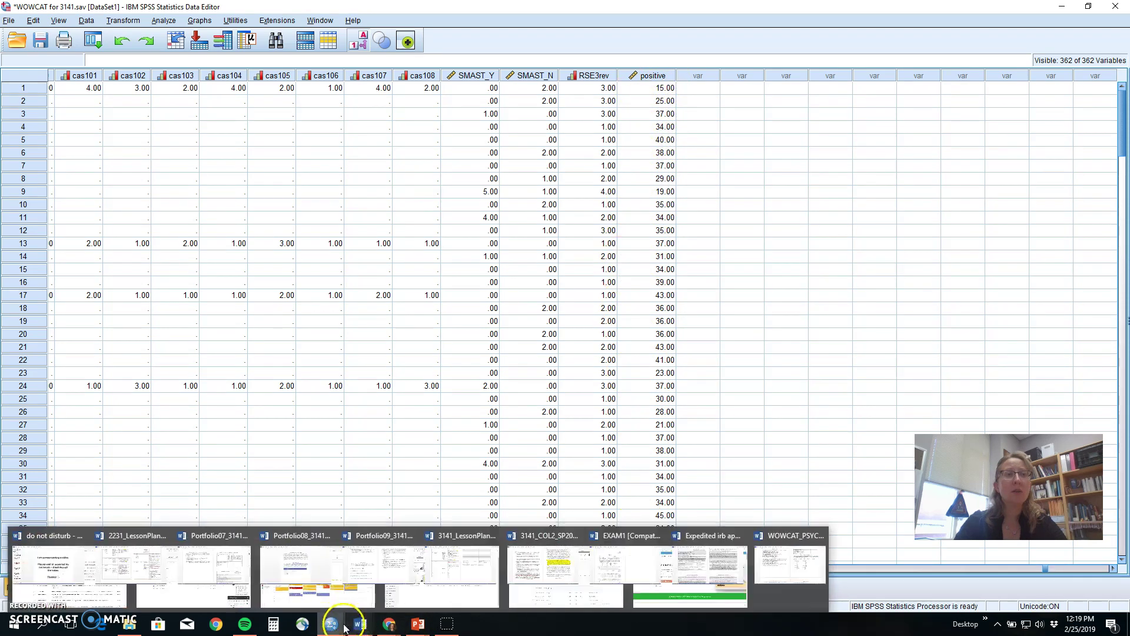
mouse_move(331, 622)
left_click(427, 600)
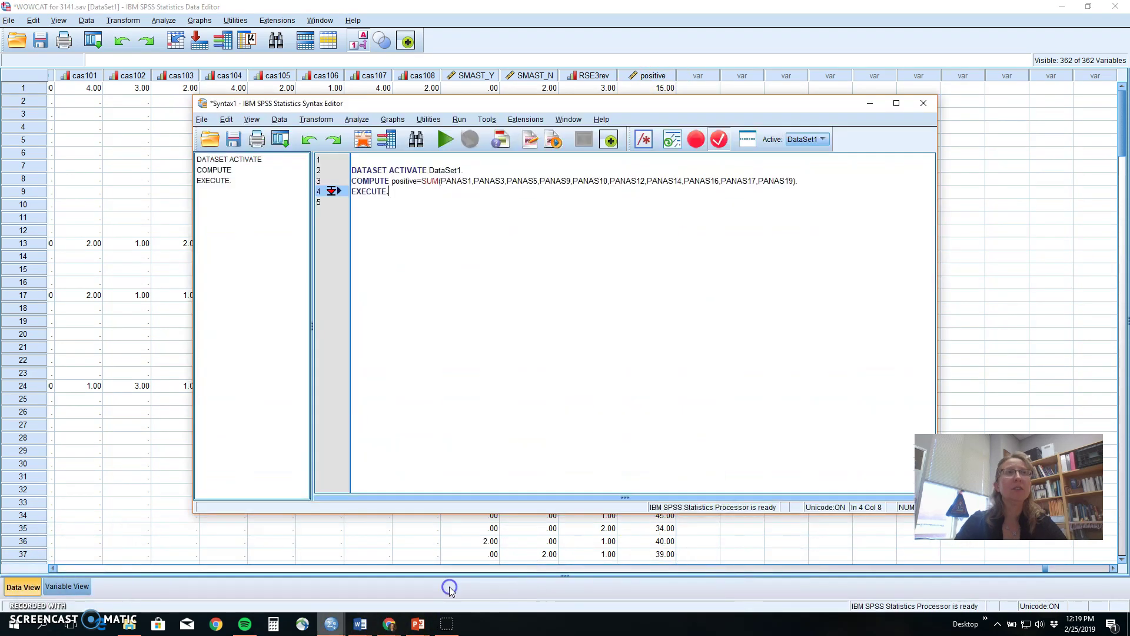
left_click_drag(395, 193, 345, 170)
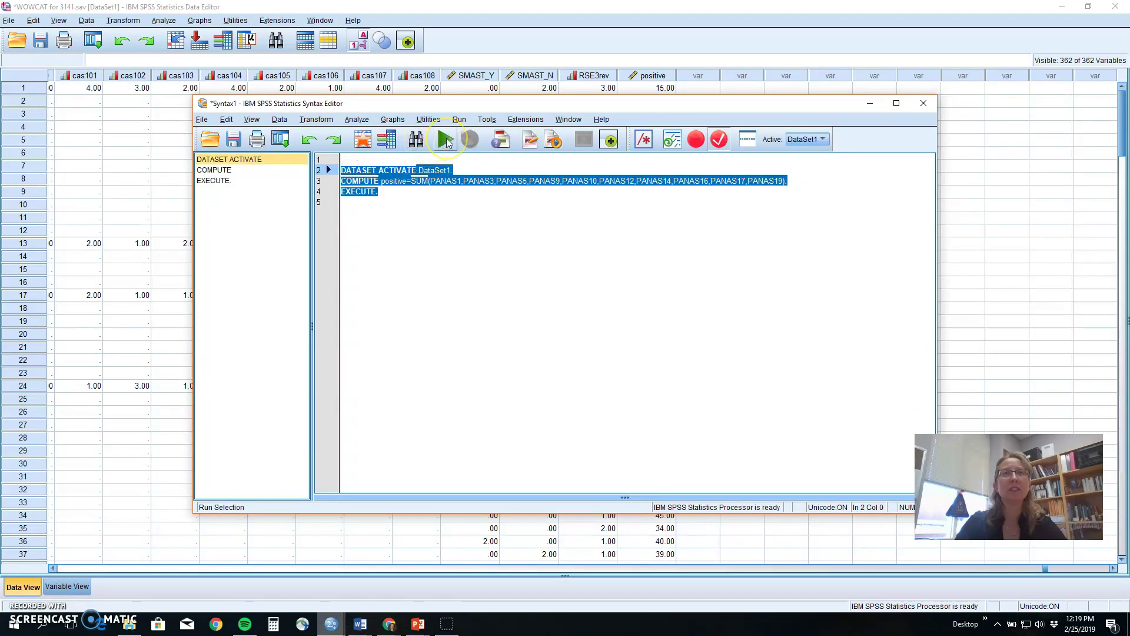
left_click(446, 141)
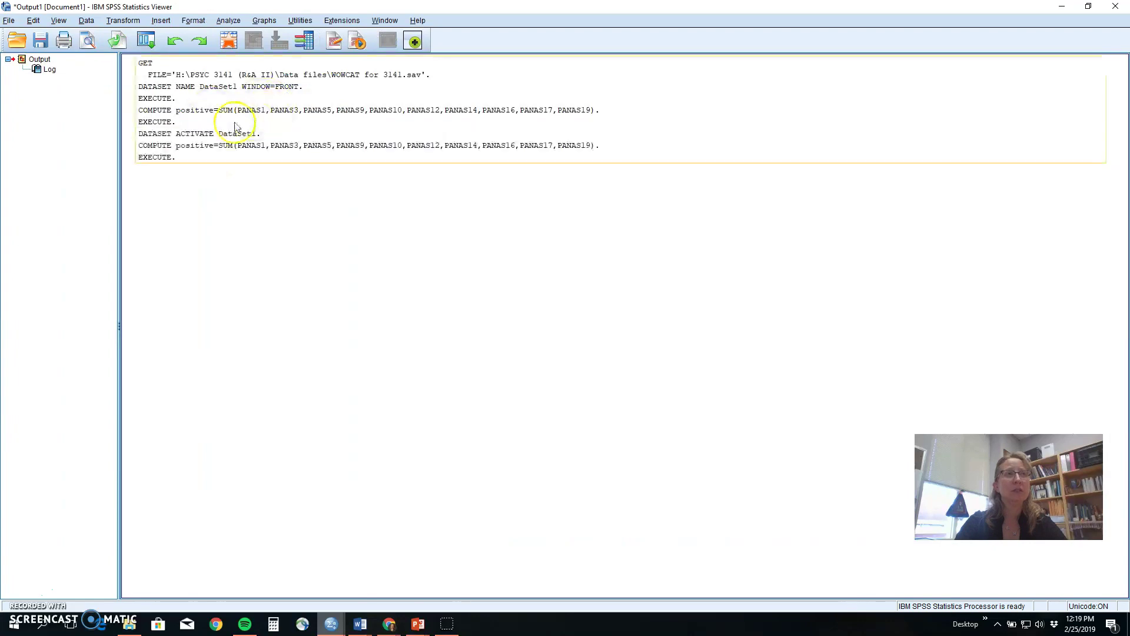
left_click(308, 306)
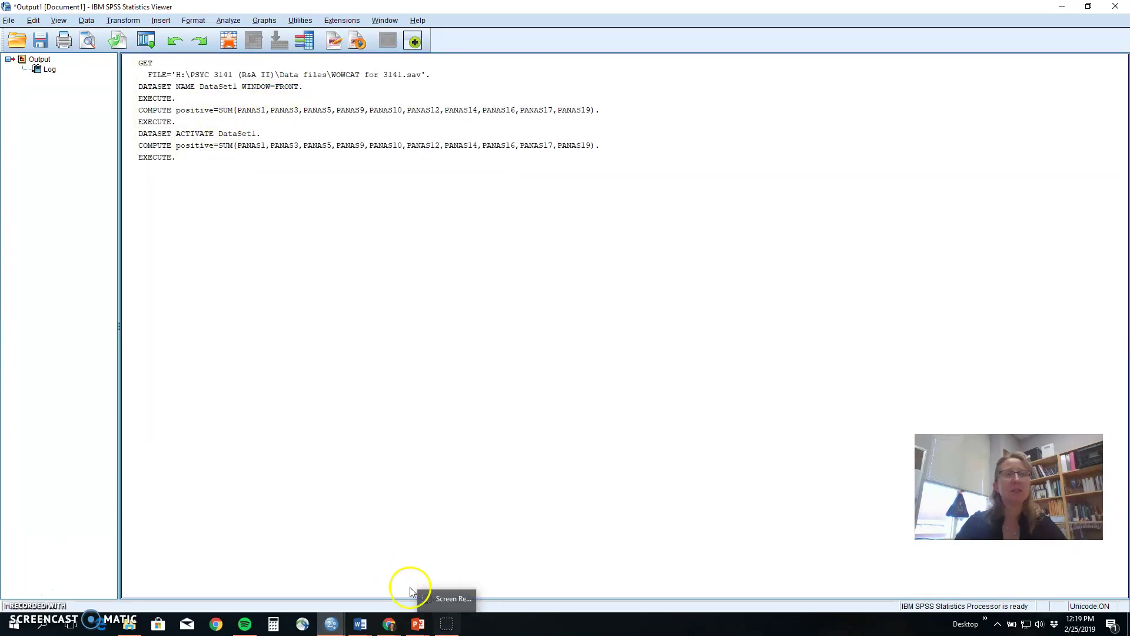
left_click(331, 623)
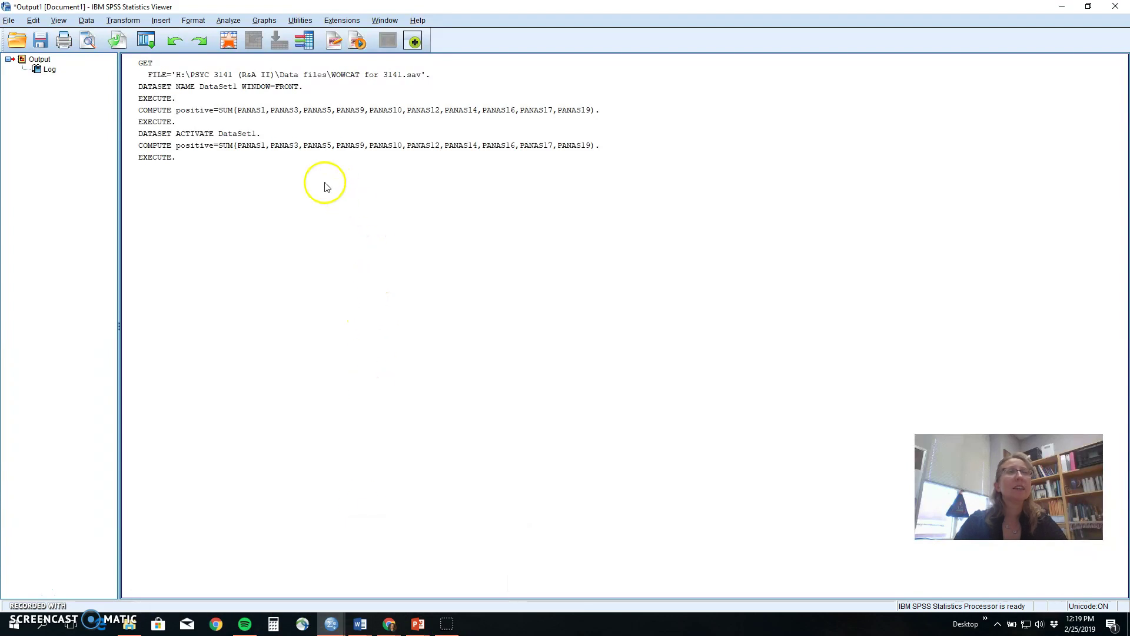
Step: Open the Transform menu from the Output Viewer
left_click(125, 20)
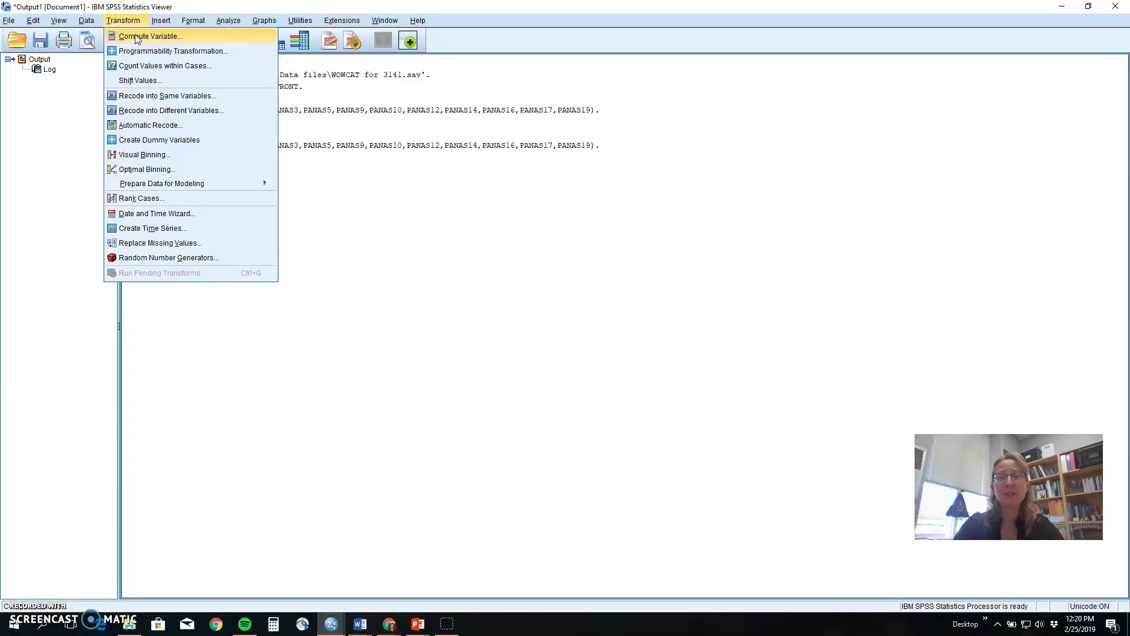
Step: Reopen Compute Variable and replace SUM with the MEAN function over the same ten items
left_click(123, 20)
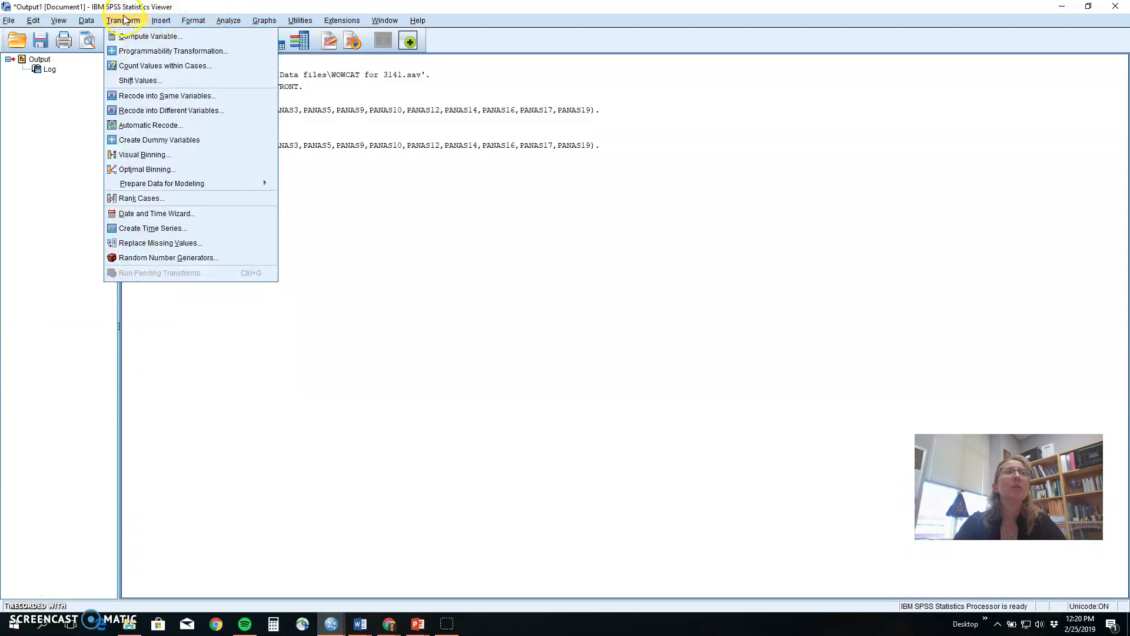
left_click(147, 36)
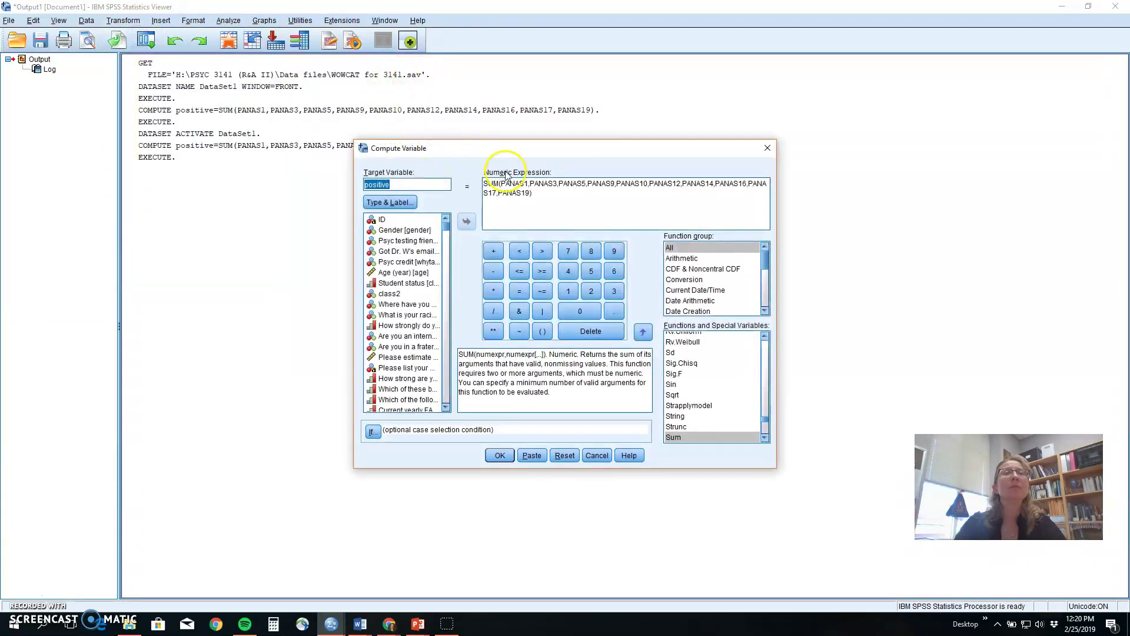
left_click(498, 183)
key("BackSpace")
key("BackSpace")
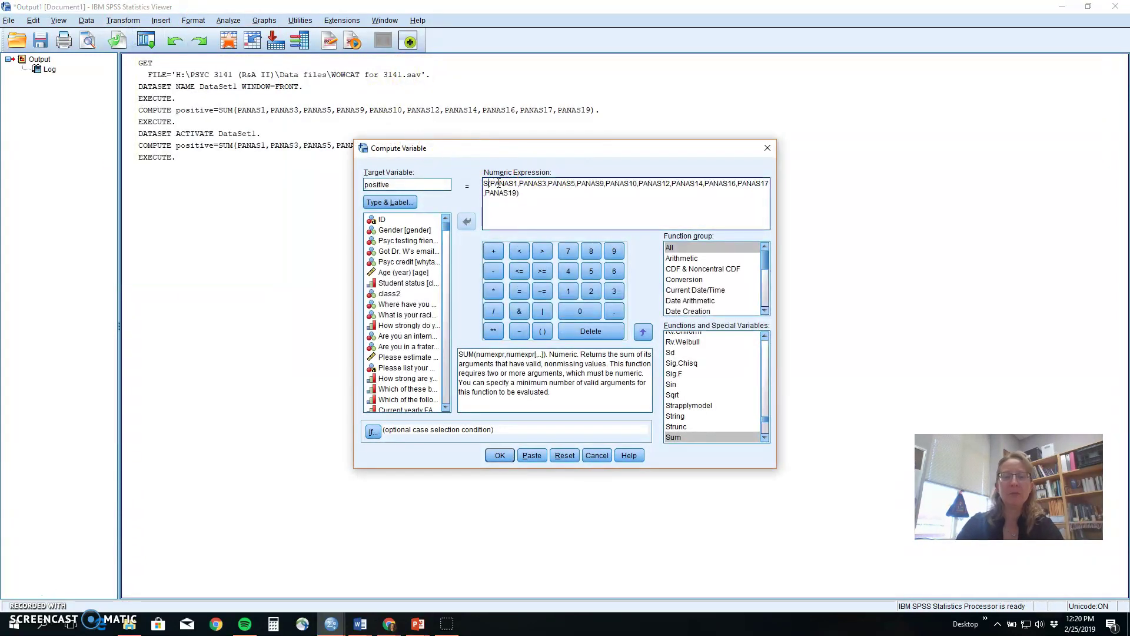
key("BackSpace")
type("average")
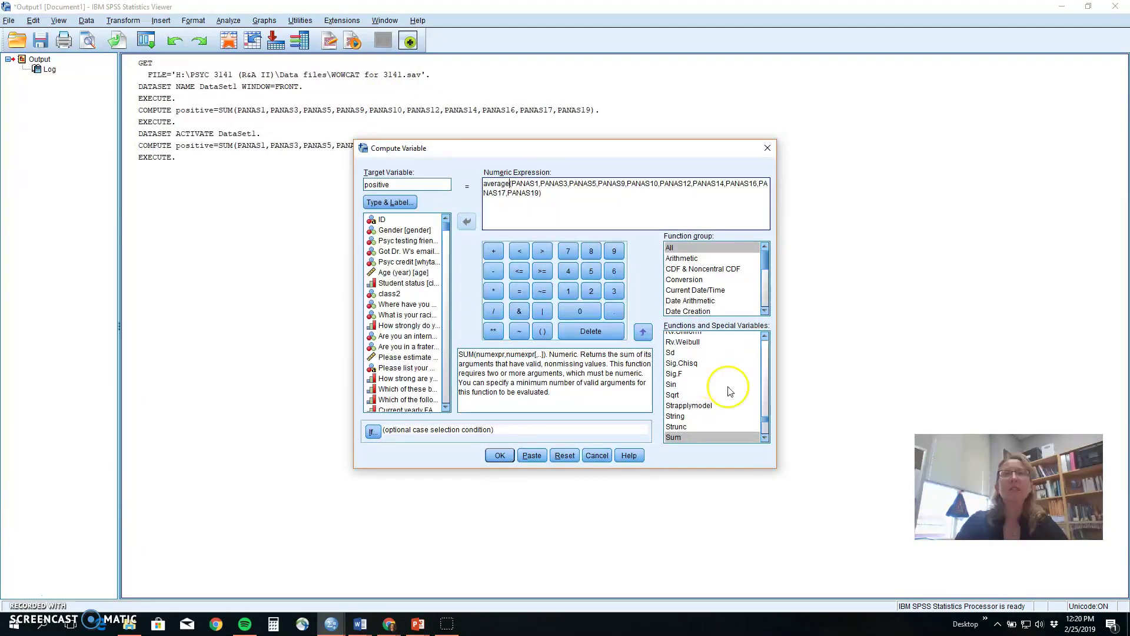
left_click_drag(765, 416, 766, 385)
left_click(675, 375)
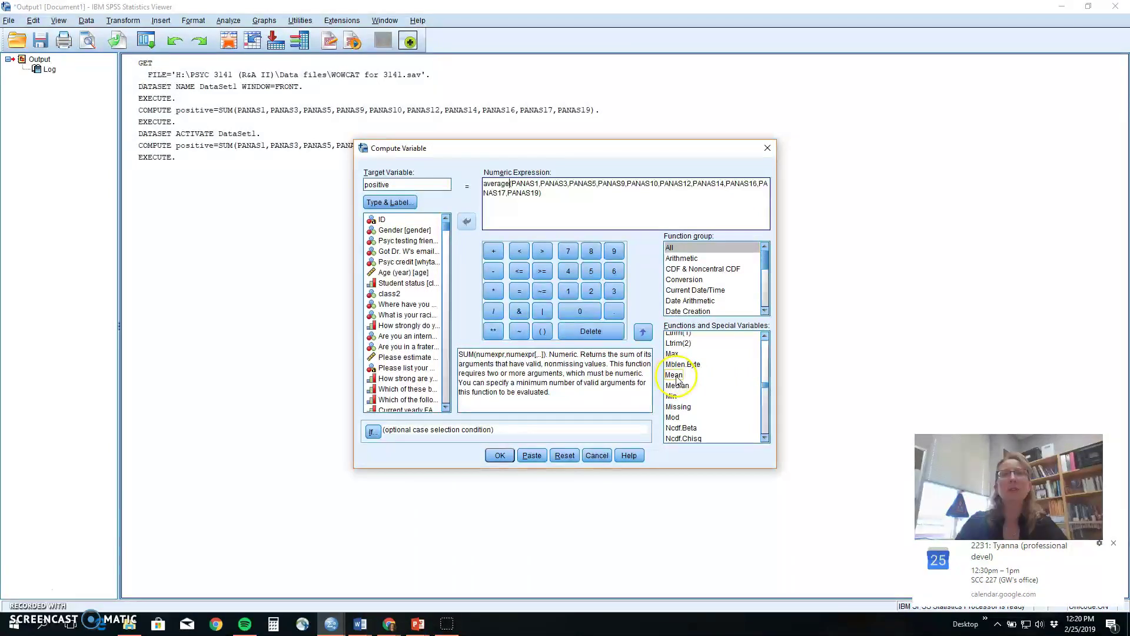
left_click(518, 217)
key("BackSpace")
key("BackSpace")
key("BackSpace")
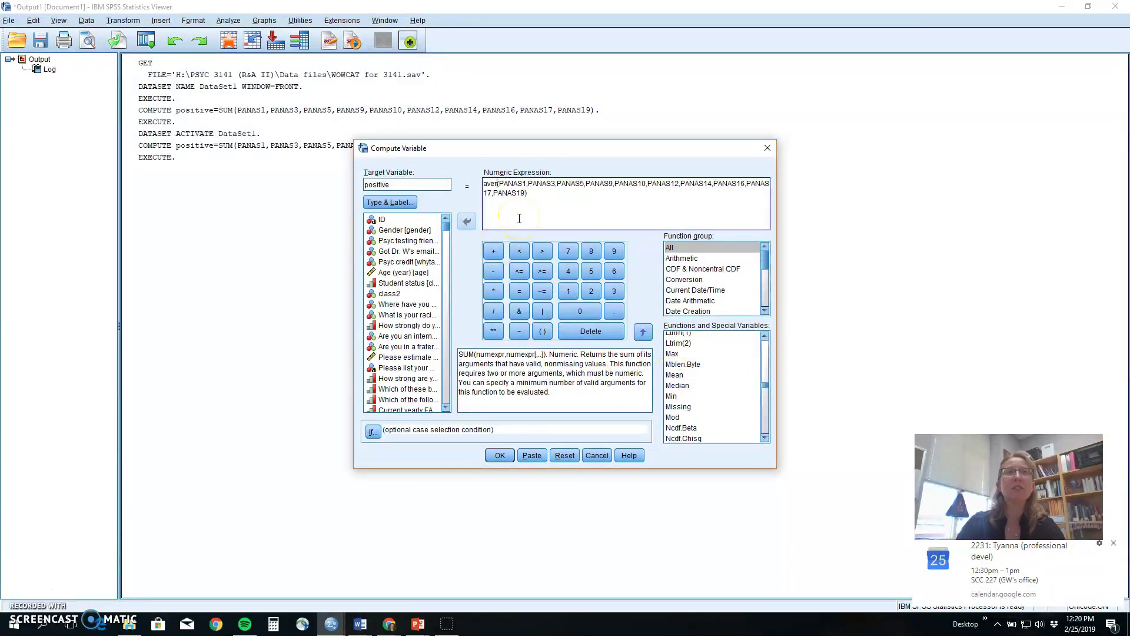
key("BackSpace")
key("BackSpace")
key("BackSpace")
key("BackSpace")
type("mean")
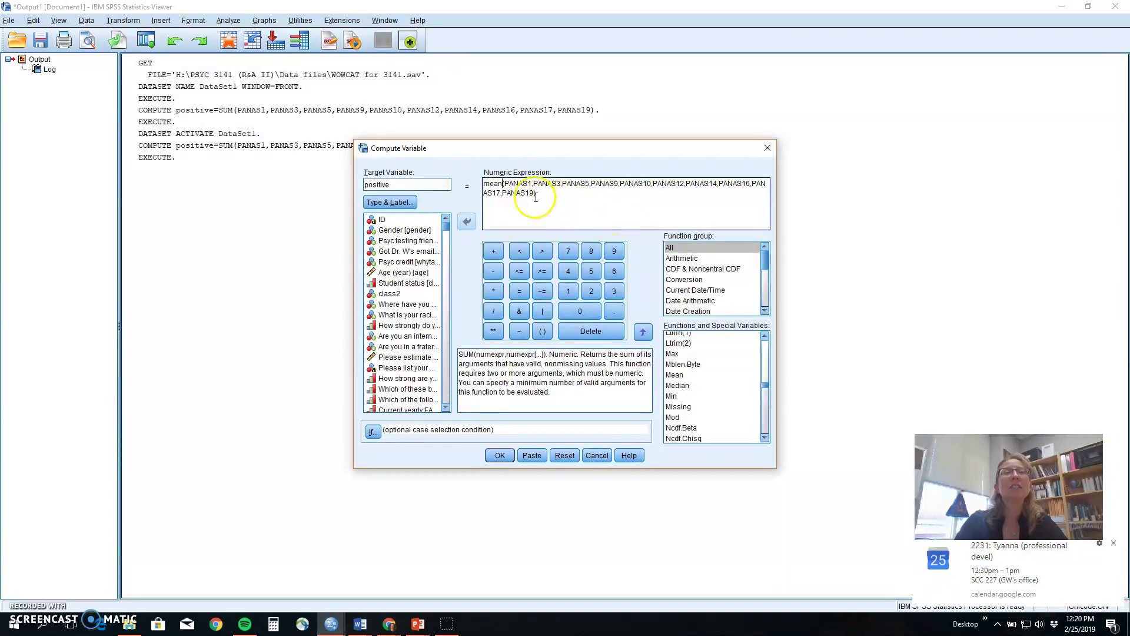
Step: Rename the target to mean_pos and paste the command into the syntax file
left_click(414, 186)
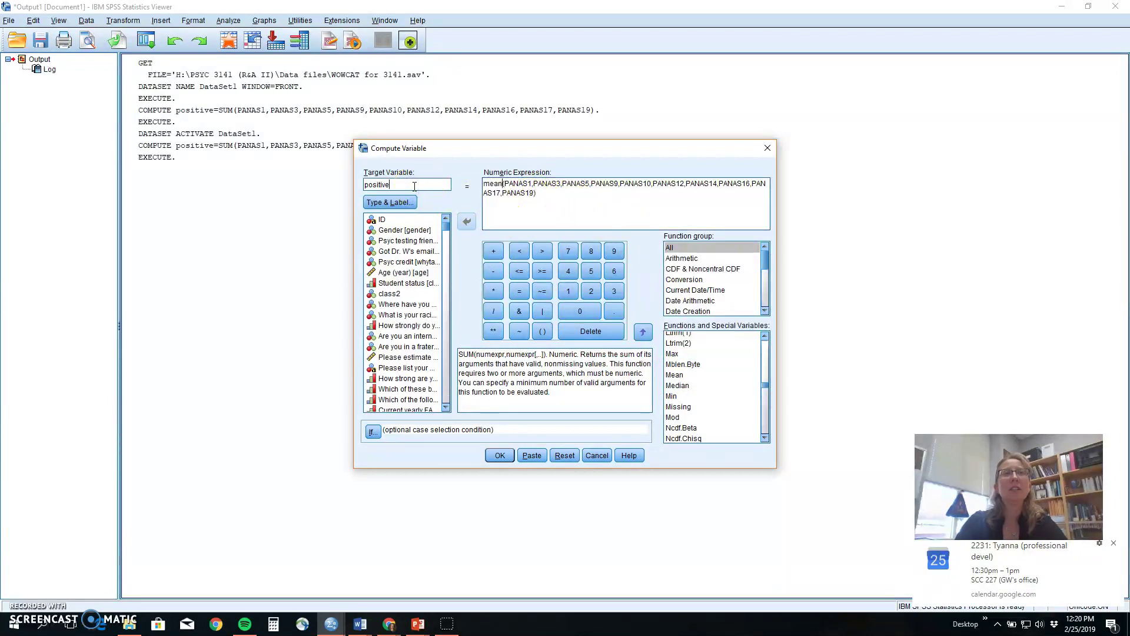
key("BackSpace")
key("BackSpace")
key("BackSpace")
key("BackSpace")
key("BackSpace")
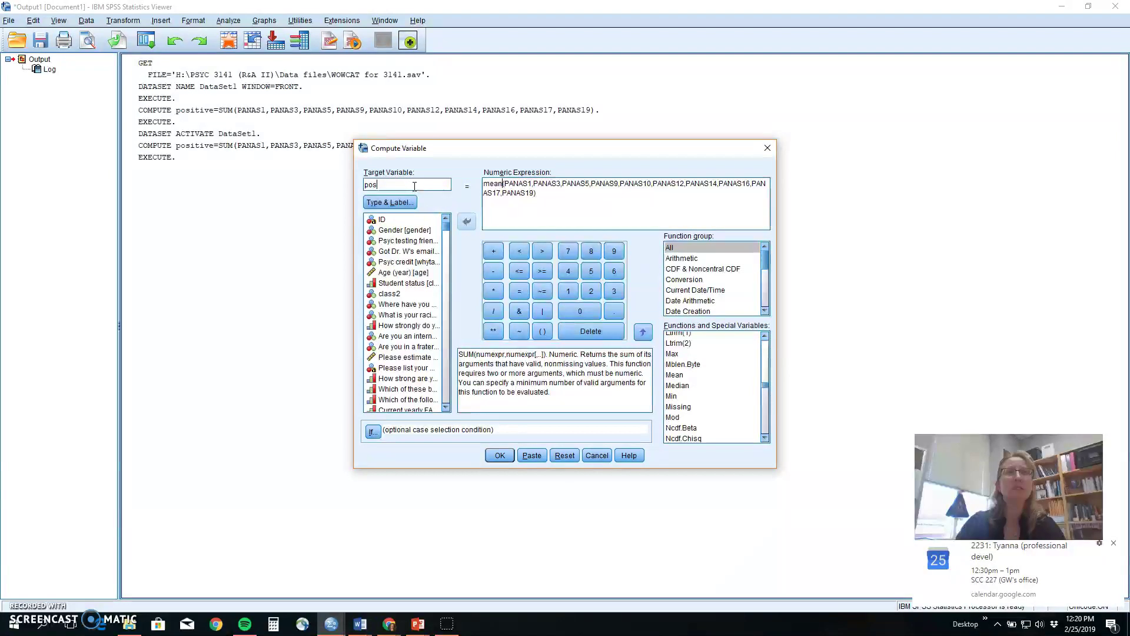
type("mean_")
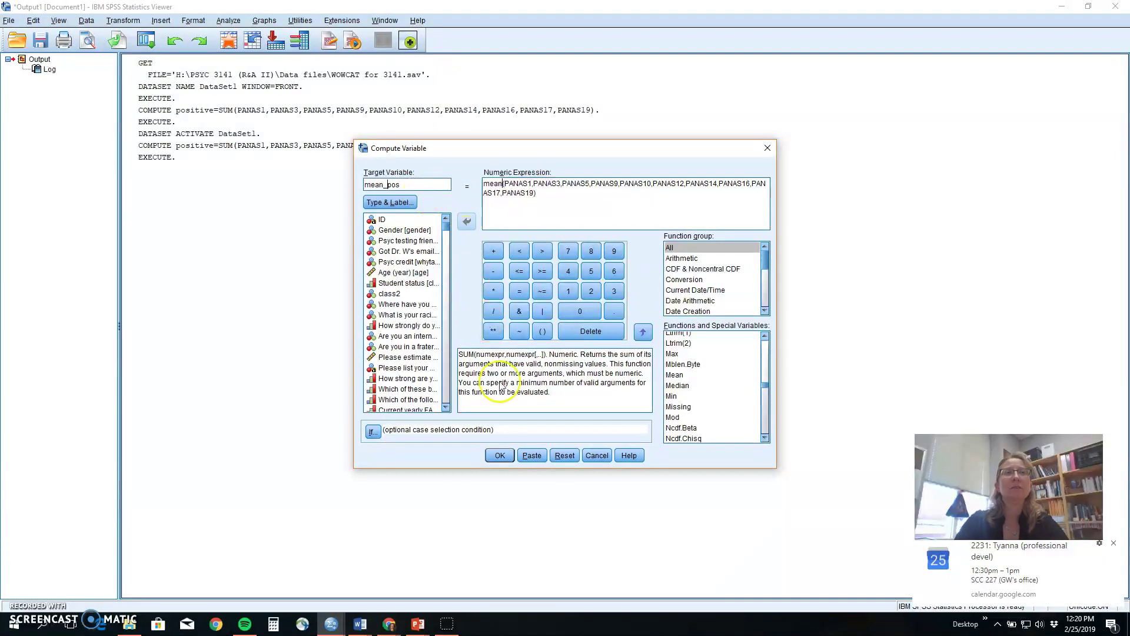
left_click(502, 457)
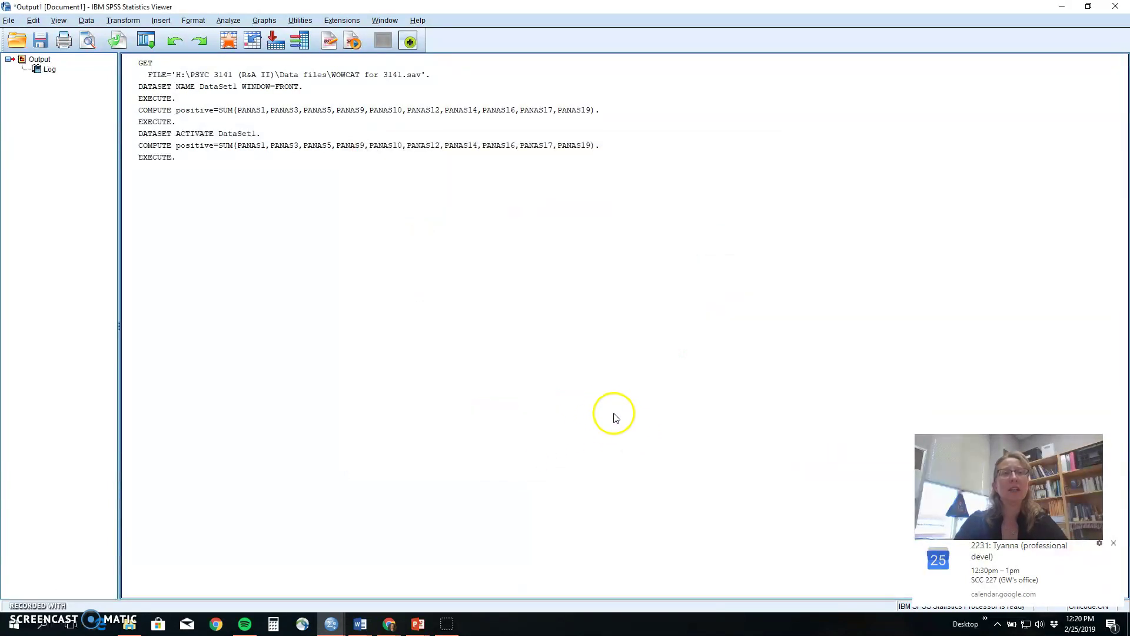
Step: Run the selected COMPUTE mean_pos and EXECUTE syntax to add the mean_pos column after positive
key("alt+Tab")
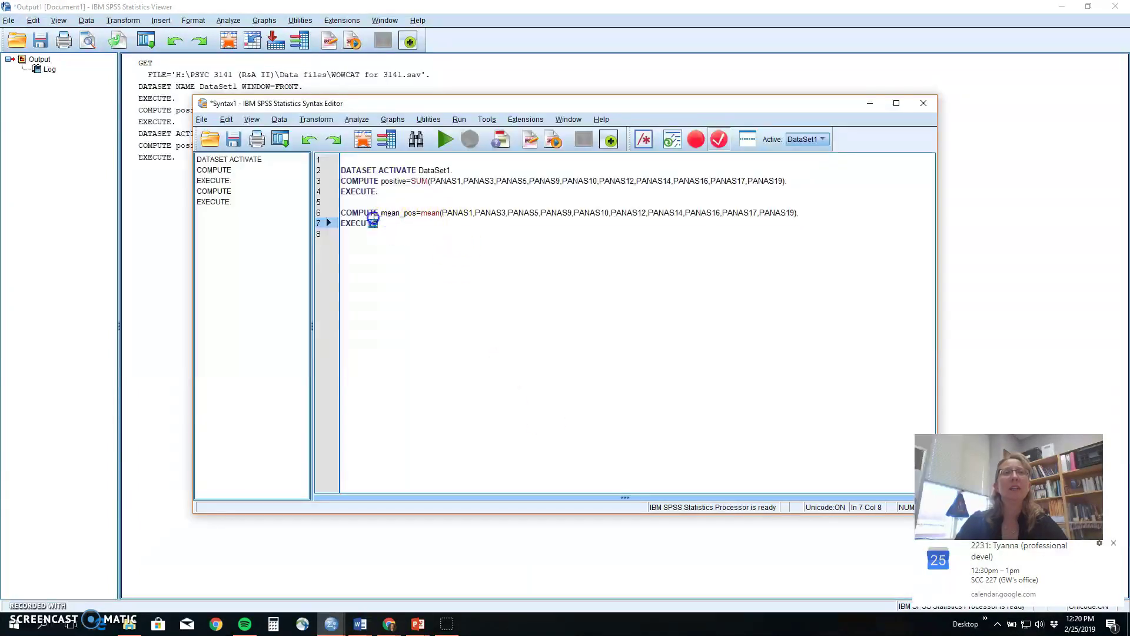
left_click_drag(390, 223, 340, 209)
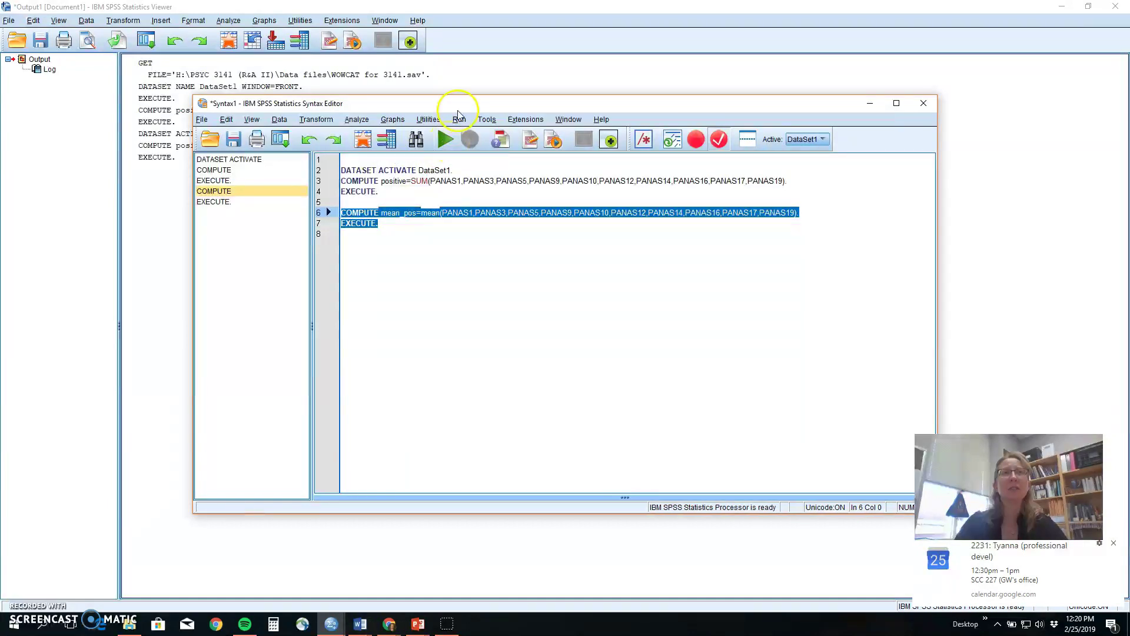
left_click(446, 140)
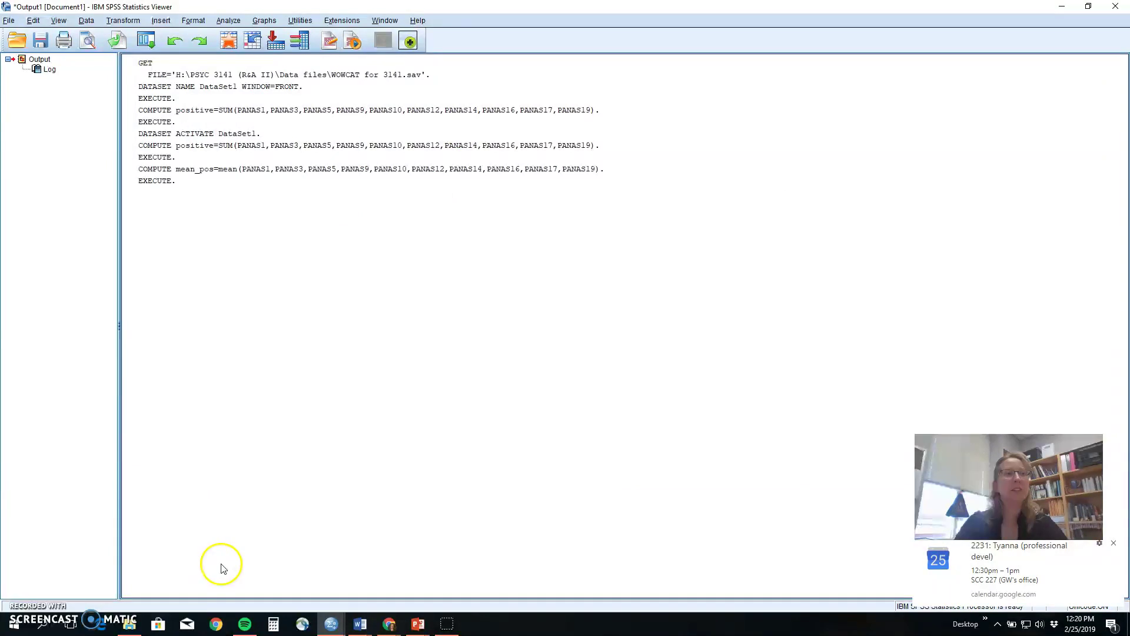
mouse_move(316, 625)
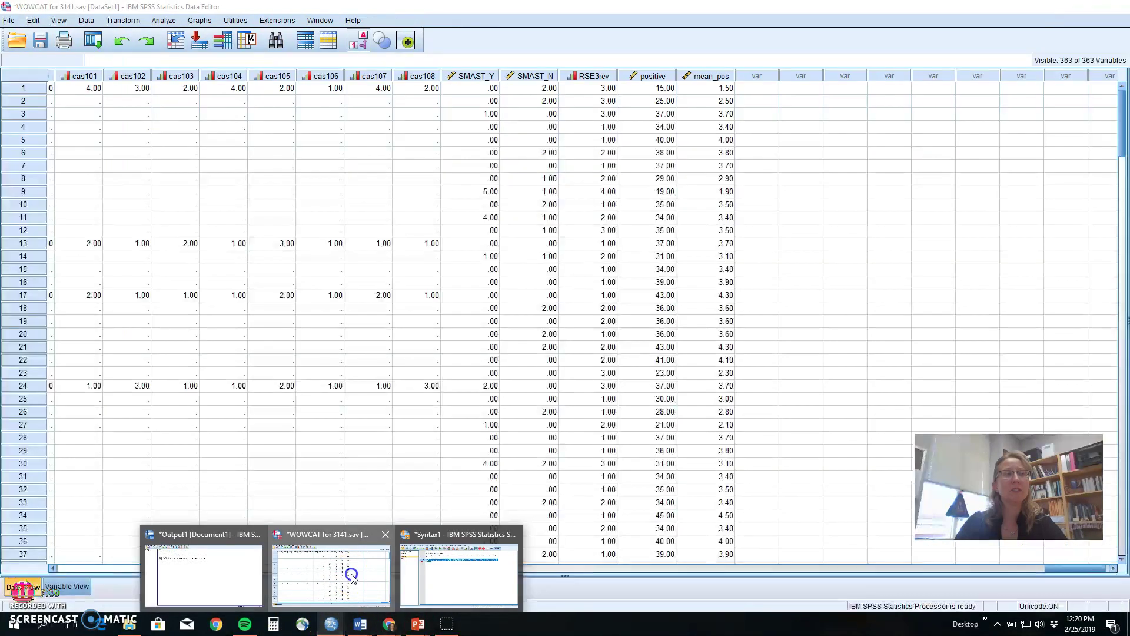
left_click(360, 575)
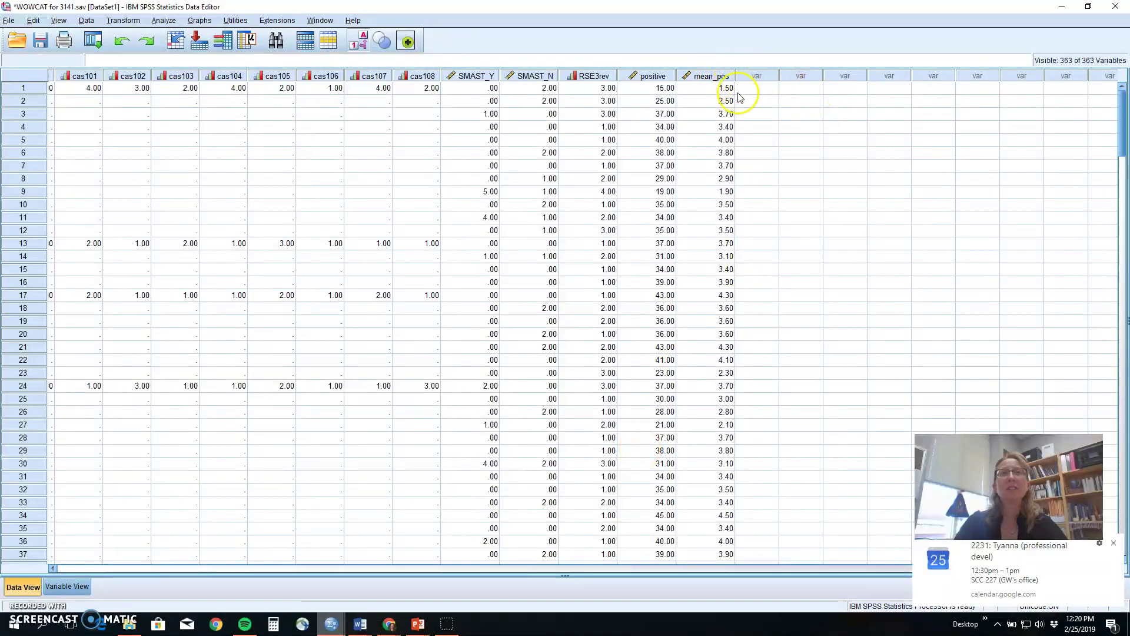